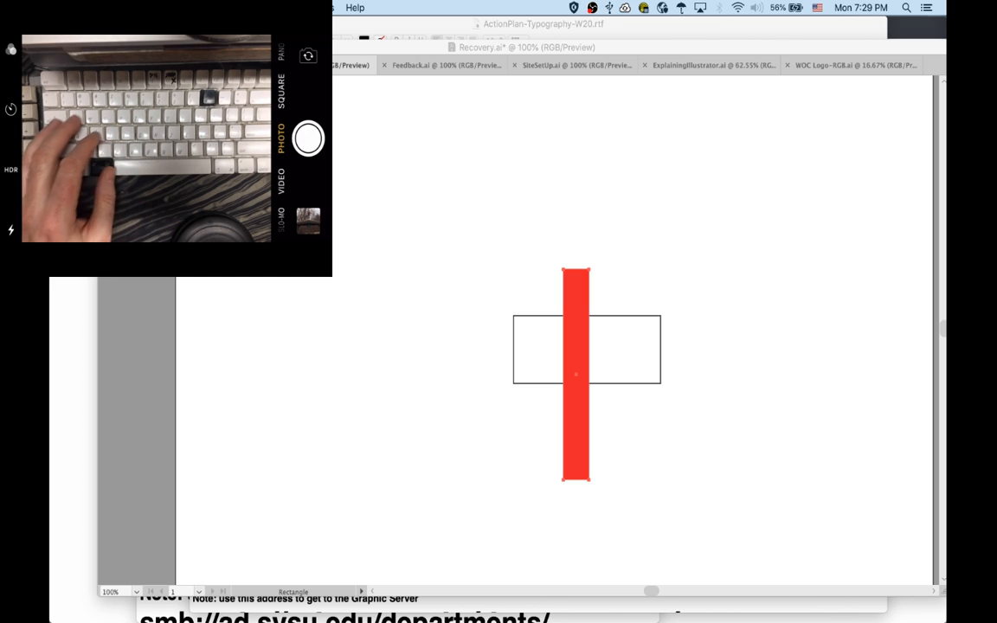
# - Clip the horizontal outlined rectangle with the tall red bar using a clipping mask, and check the hidden paths in Outline view
pyautogui.press('Tab')
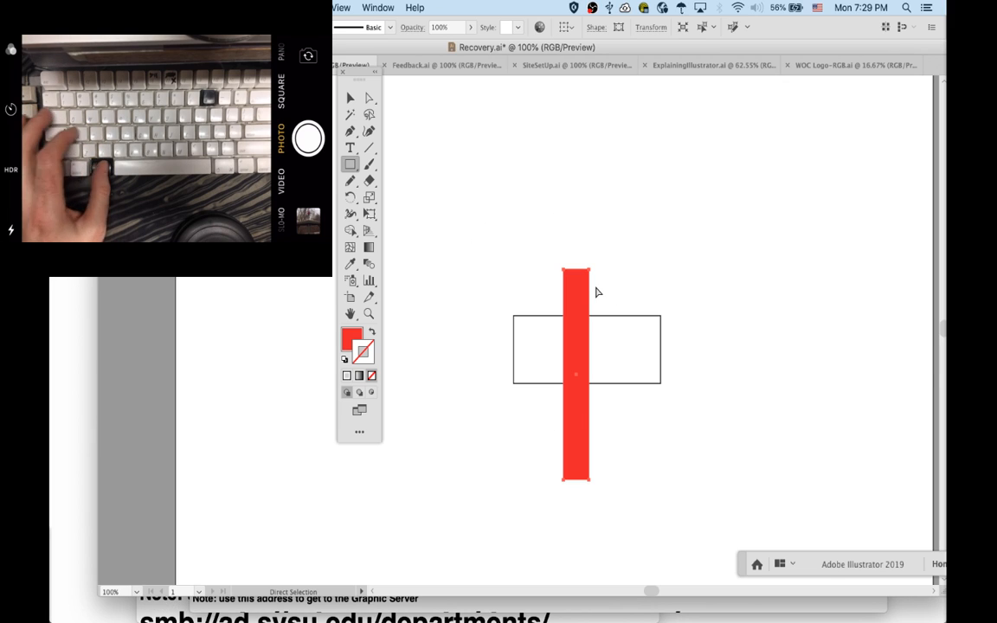
pyautogui.press('super+a')
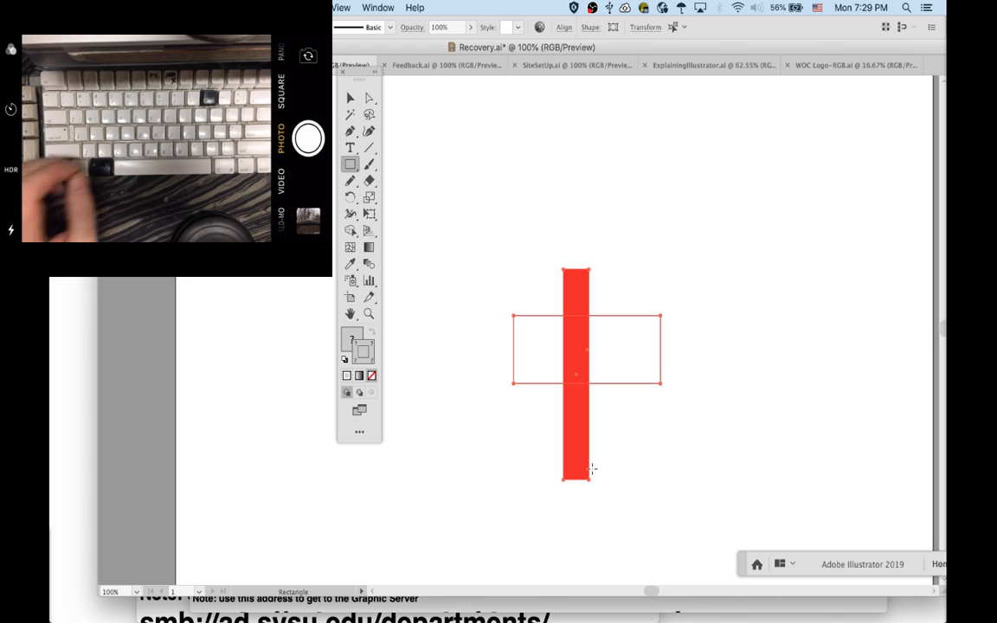
pyautogui.press('super')
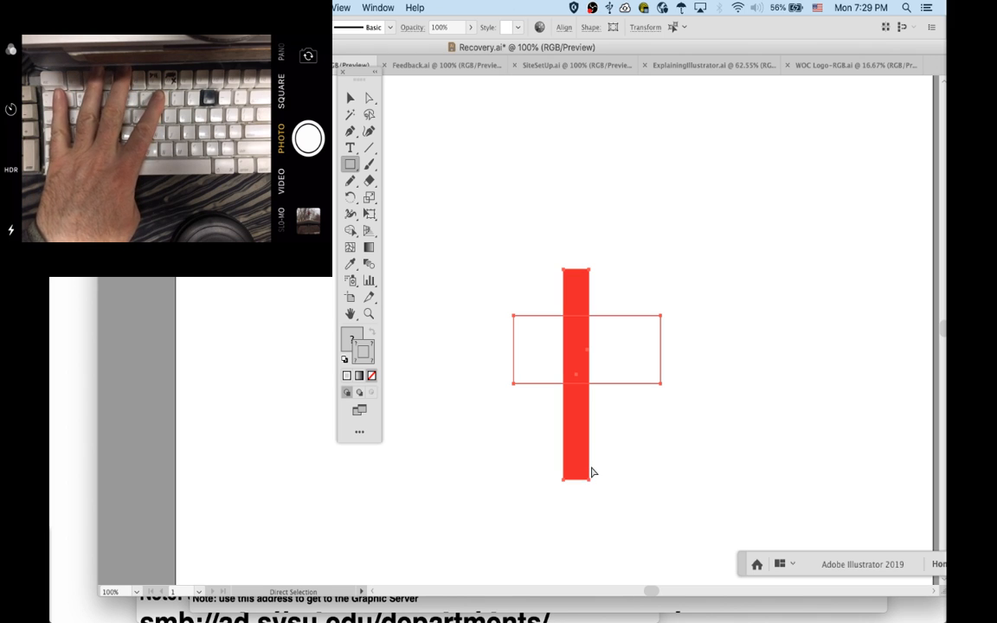
pyautogui.press('super+7')
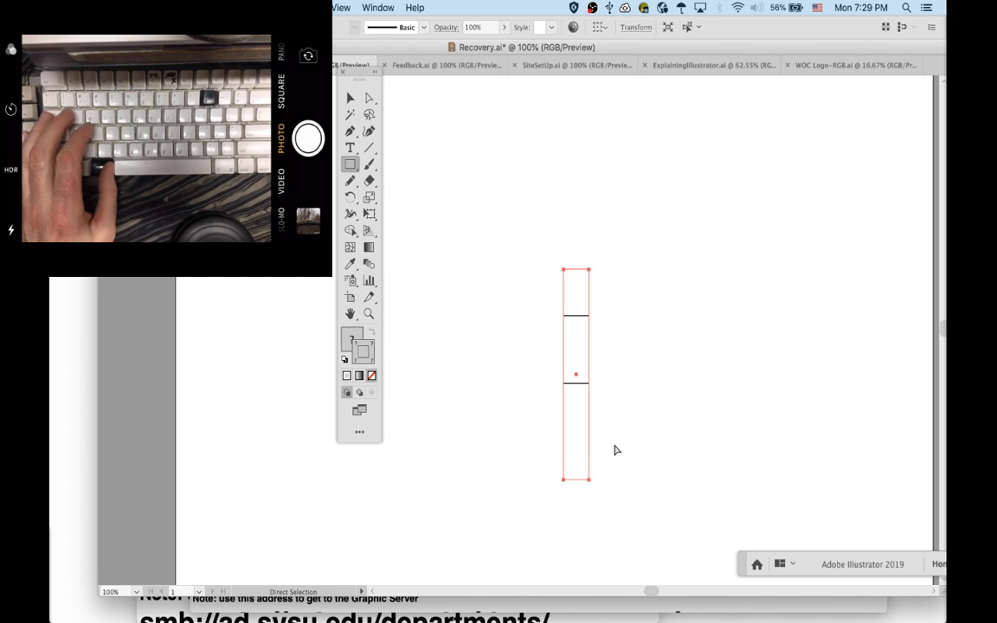
pyautogui.keyDown('super'); pyautogui.click(615, 448); pyautogui.keyUp('super')
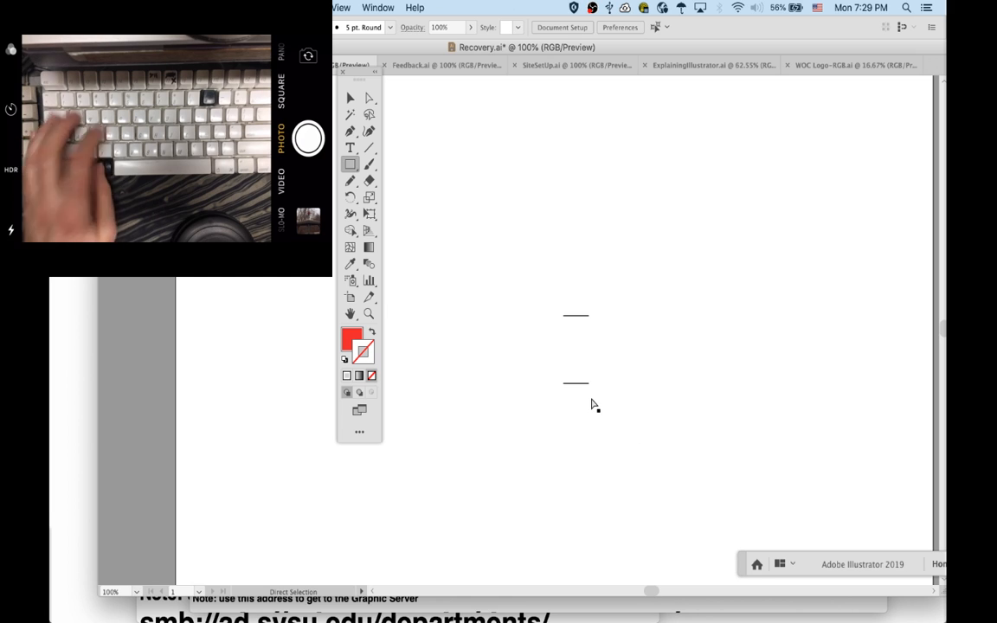
pyautogui.press('super+y')
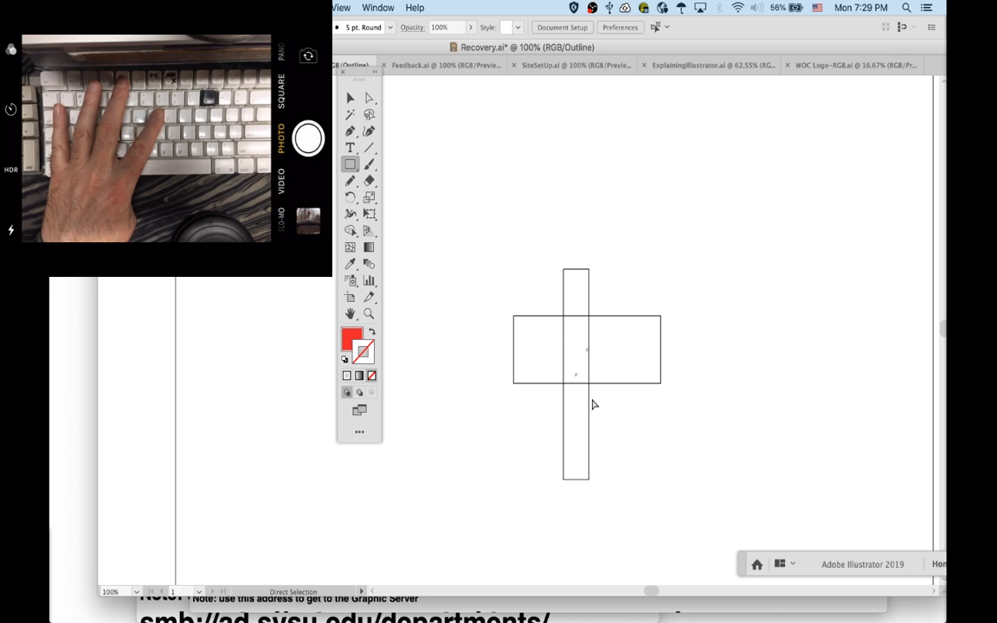
pyautogui.press('super+y')
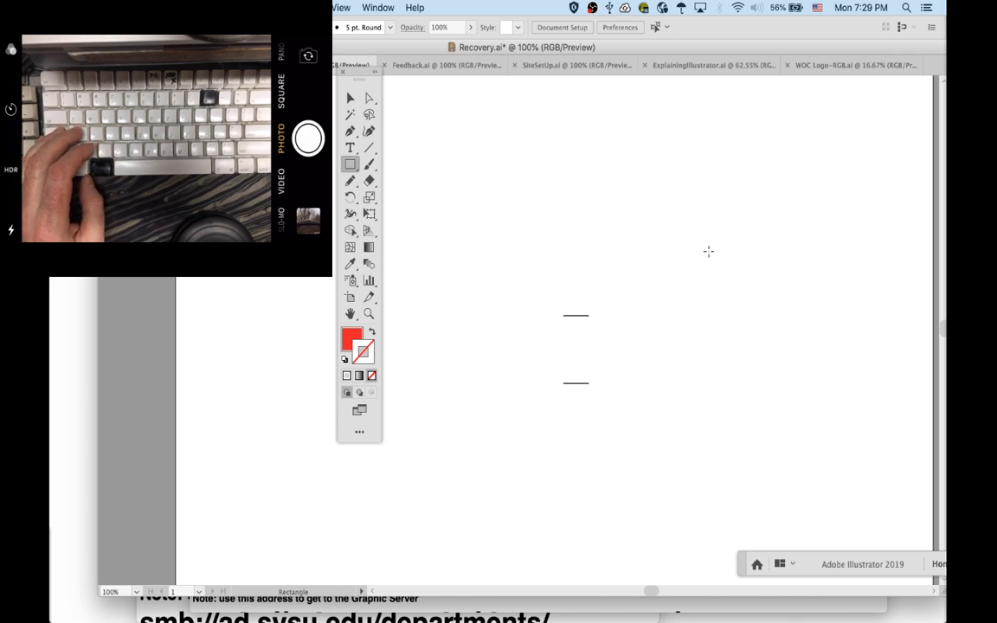
# - Draw a short horizontal line above and beside the clipped artwork with the Pen tool, and place a copy of it directly below
pyautogui.press('p')
pyautogui.click(708, 250)
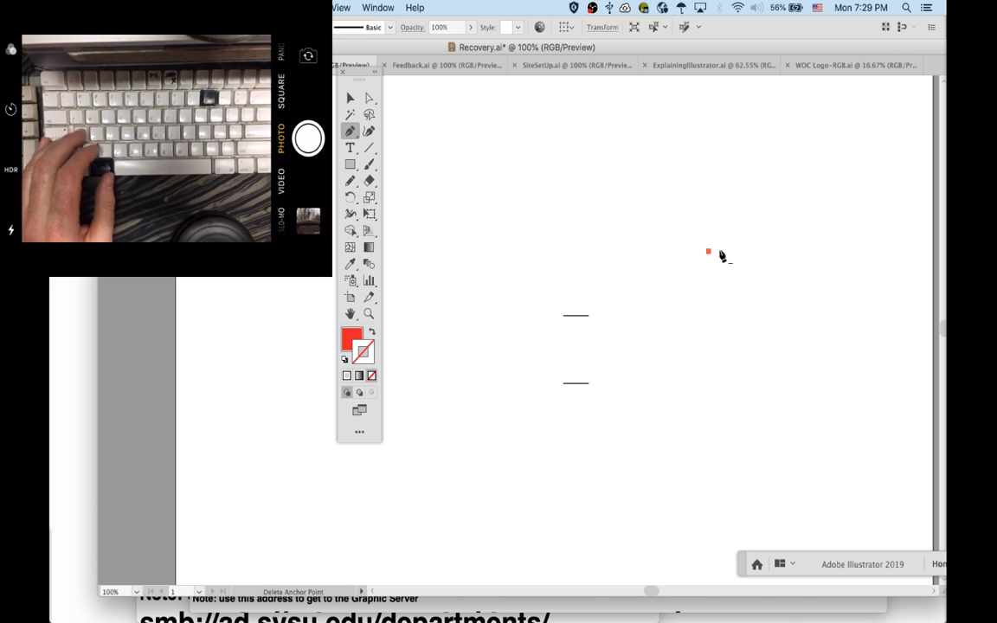
pyautogui.click(732, 251)
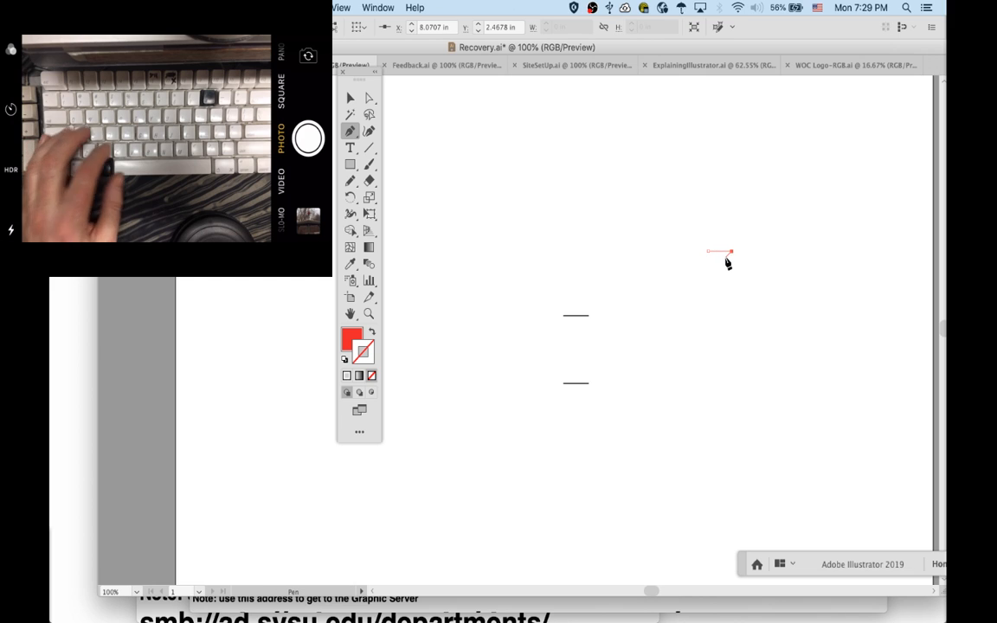
pyautogui.moveTo(726, 252); pyautogui.dragTo(730, 322)
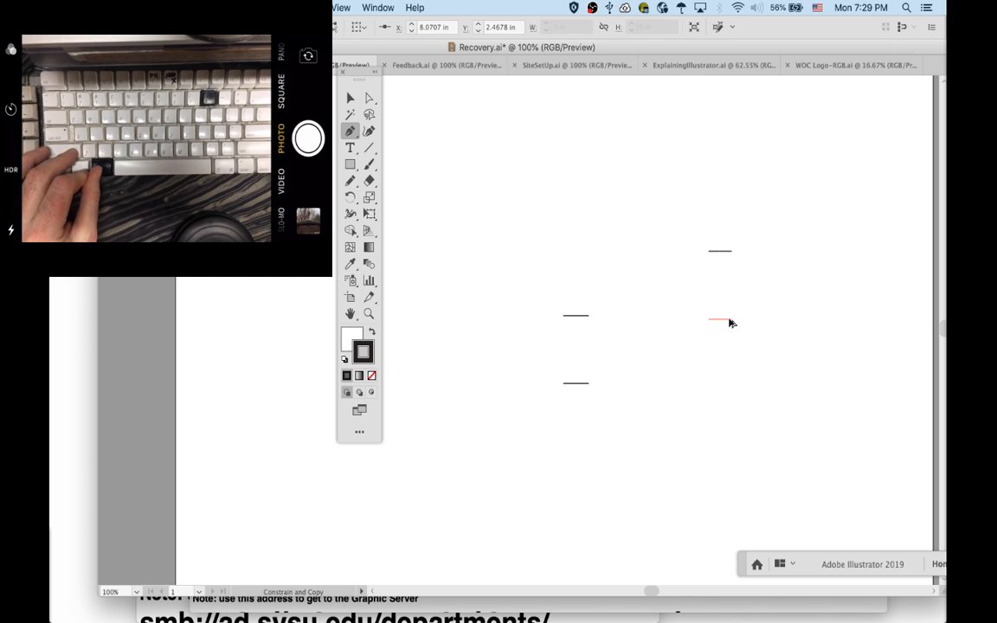
pyautogui.keyDown('super'); pyautogui.click(762, 316); pyautogui.keyUp('super')
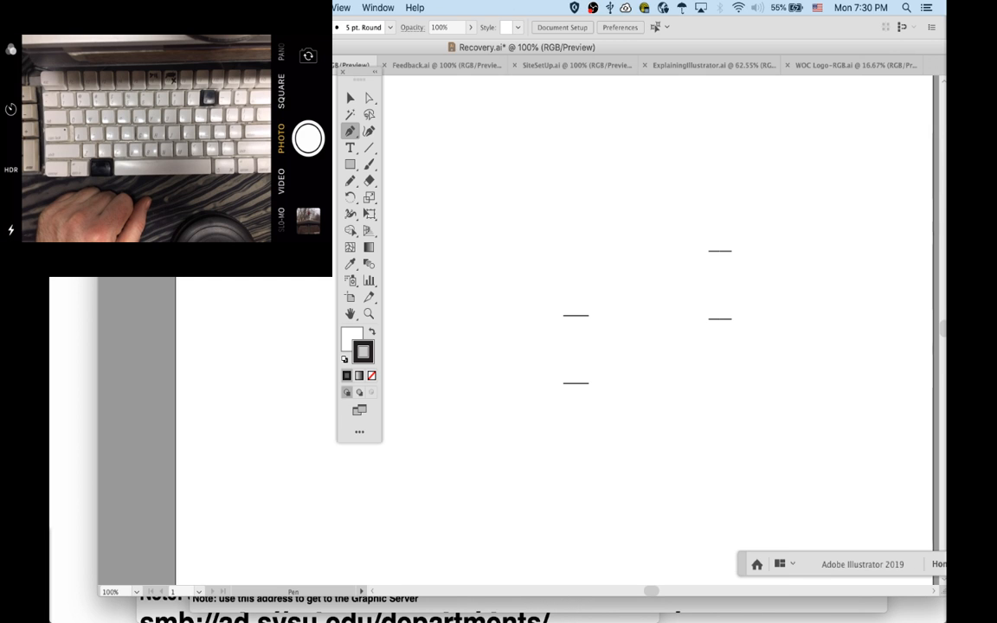
# - Switch to BorgBoard-11.ai and examine the framed blue eye in the face illustration at close range
pyautogui.click(168, 66)
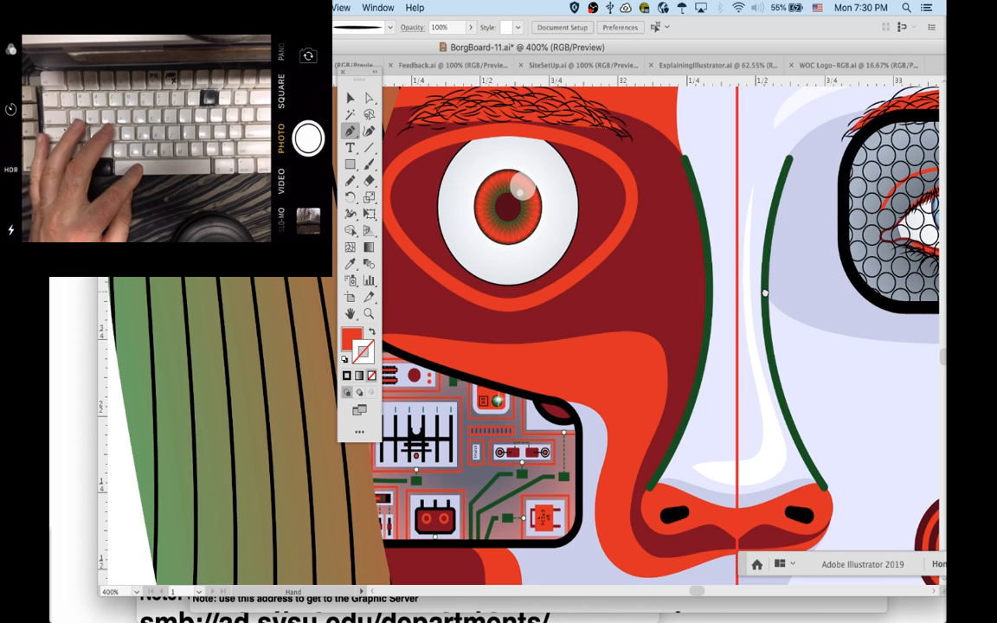
pyautogui.moveTo(770, 289); pyautogui.dragTo(614, 334)
pyautogui.moveTo(787, 344); pyautogui.dragTo(703, 374)
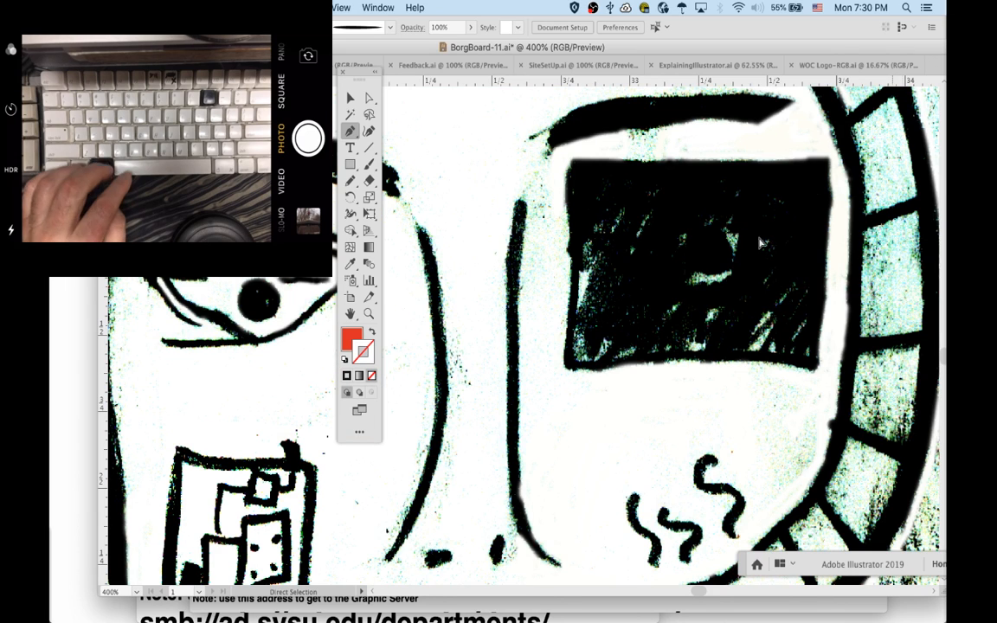
pyautogui.keyDown('alt'); pyautogui.keyDown('super'); pyautogui.click(636, 309); pyautogui.keyUp('super'); pyautogui.keyUp('alt')
pyautogui.keyDown('alt'); pyautogui.keyDown('super'); pyautogui.click(636, 309); pyautogui.keyUp('super'); pyautogui.keyUp('alt')
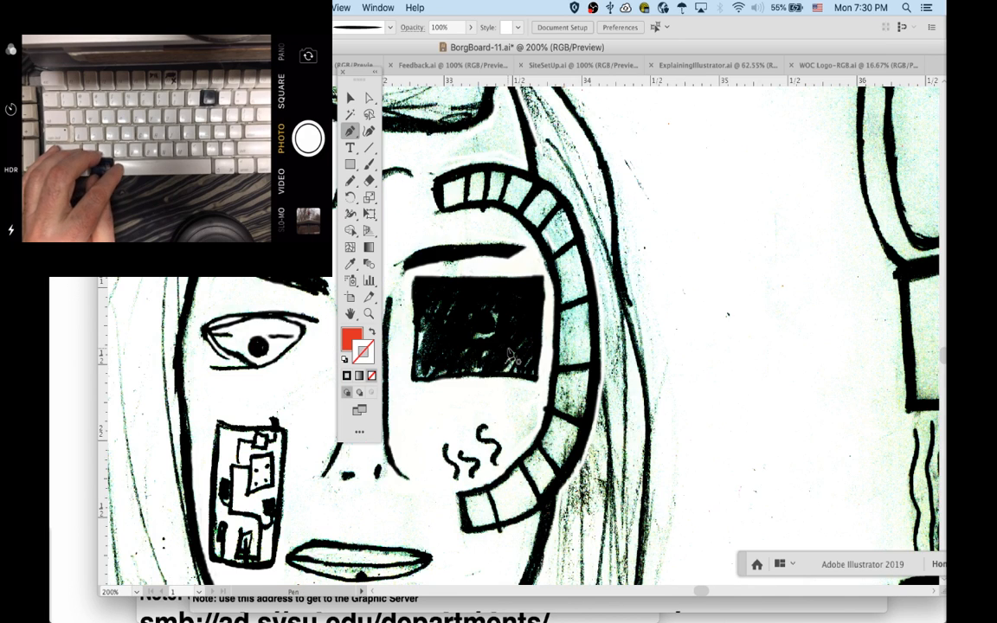
pyautogui.moveTo(559, 348); pyautogui.dragTo(705, 340)
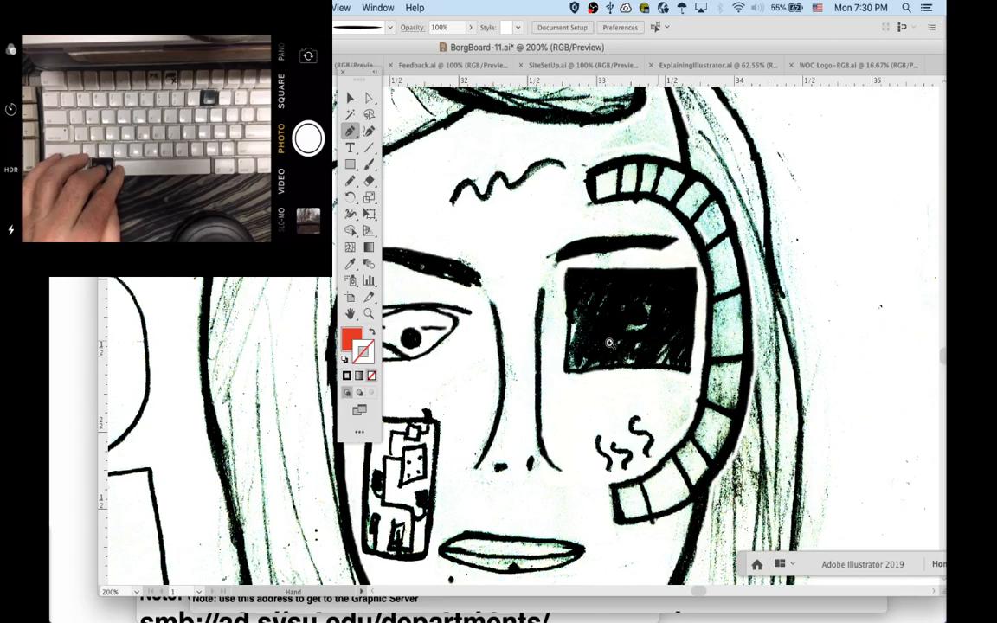
pyautogui.press('super+equal')
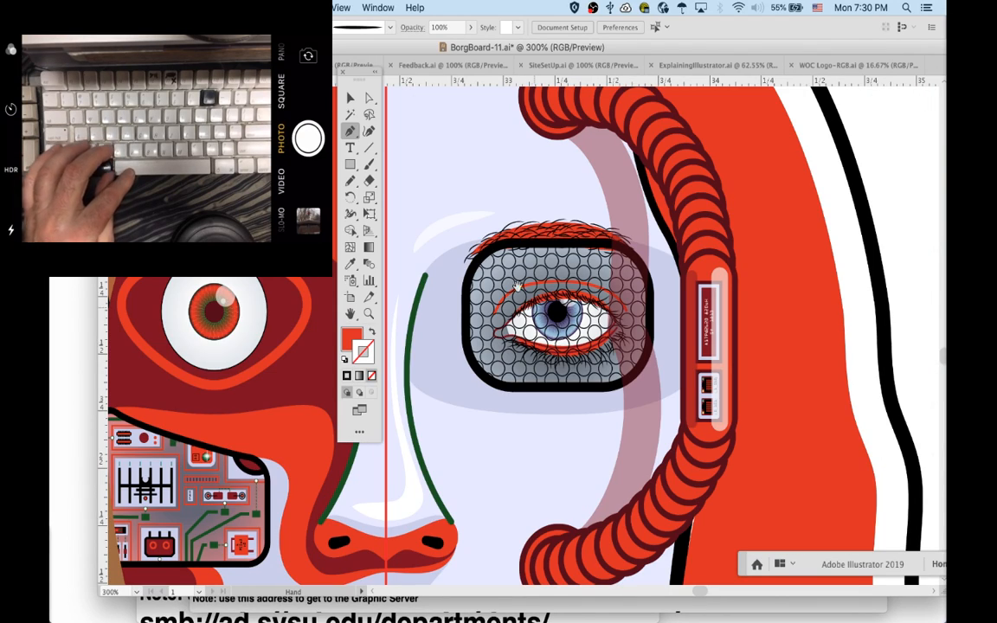
pyautogui.moveTo(448, 227); pyautogui.dragTo(659, 398)
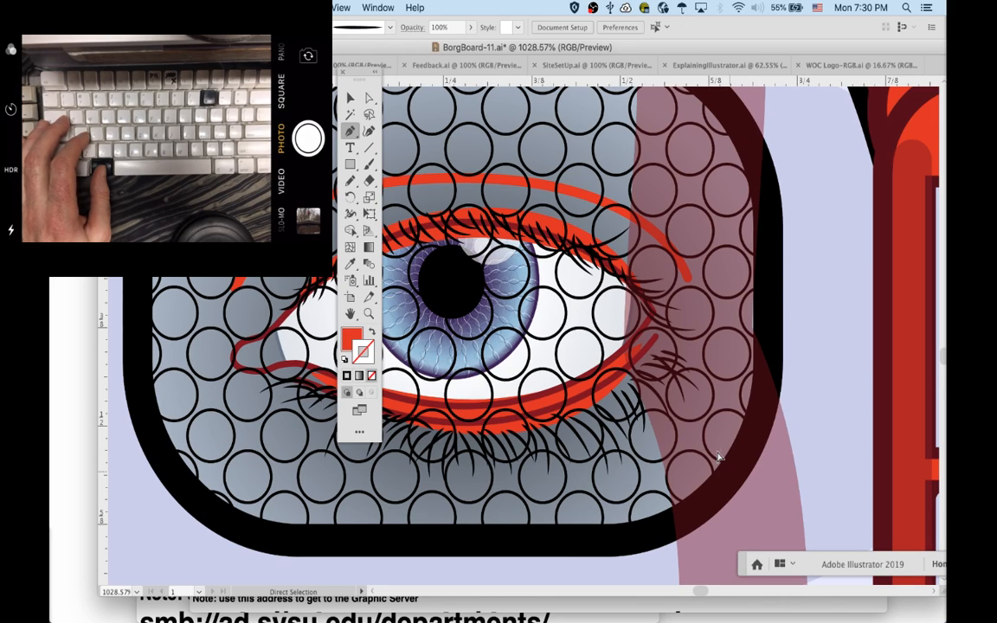
pyautogui.press('super+space')
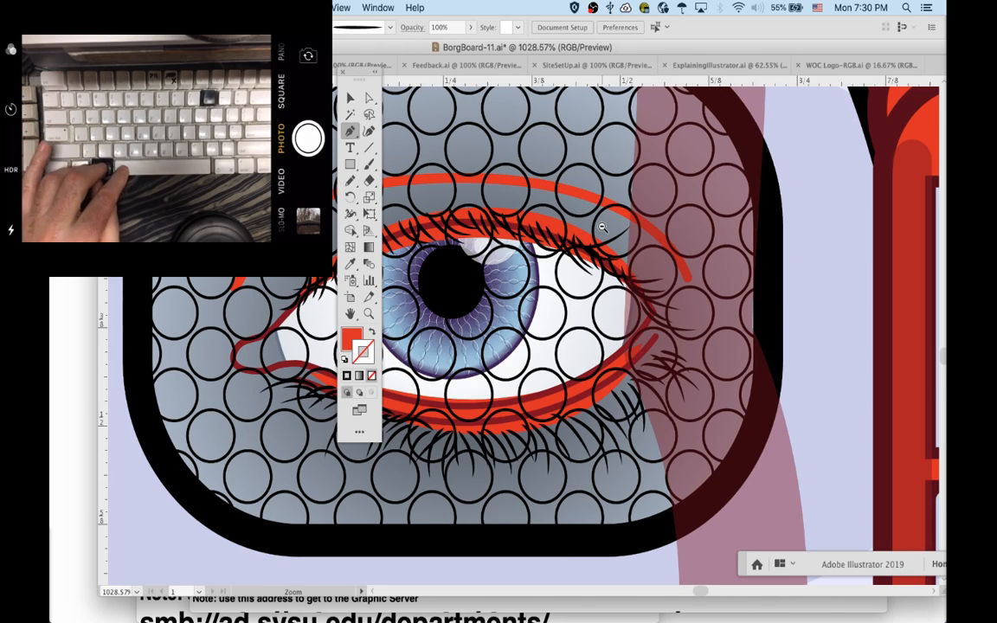
pyautogui.keyDown('alt'); pyautogui.keyDown('super'); pyautogui.click(603, 227); pyautogui.keyUp('super'); pyautogui.keyUp('alt')
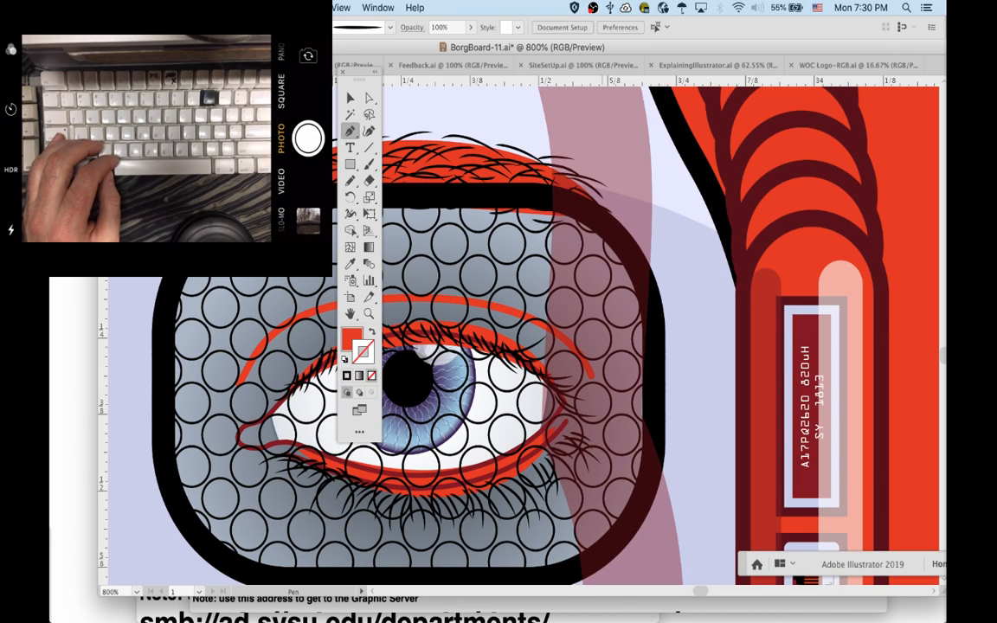
# - Remove the black frame and honeycomb overlay from the blue eye, and compare its iris paths in Outline and Preview views
pyautogui.press('super+z')
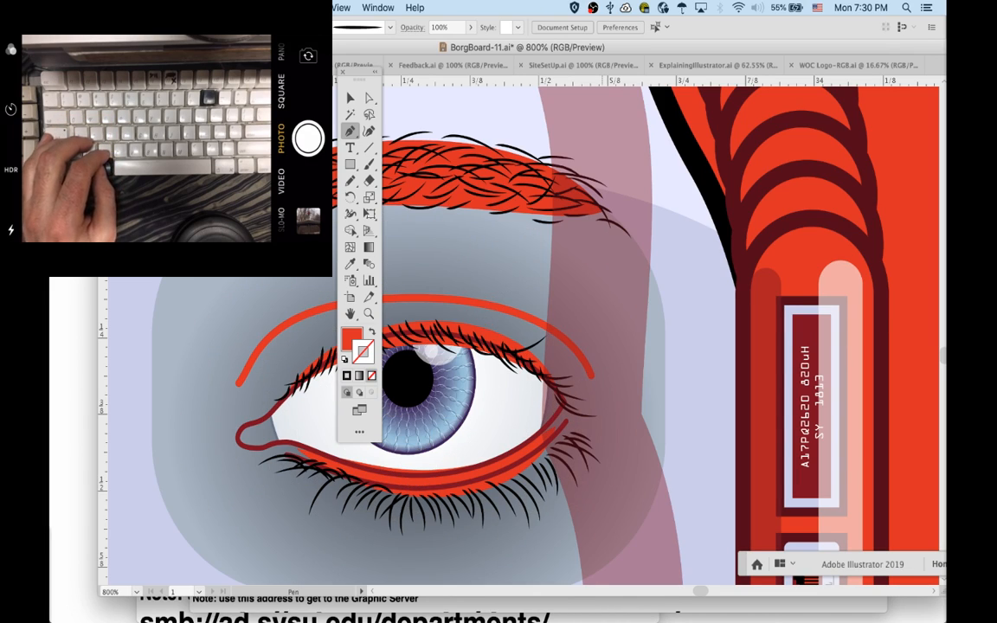
pyautogui.press('space')
pyautogui.moveTo(670, 343); pyautogui.dragTo(837, 270)
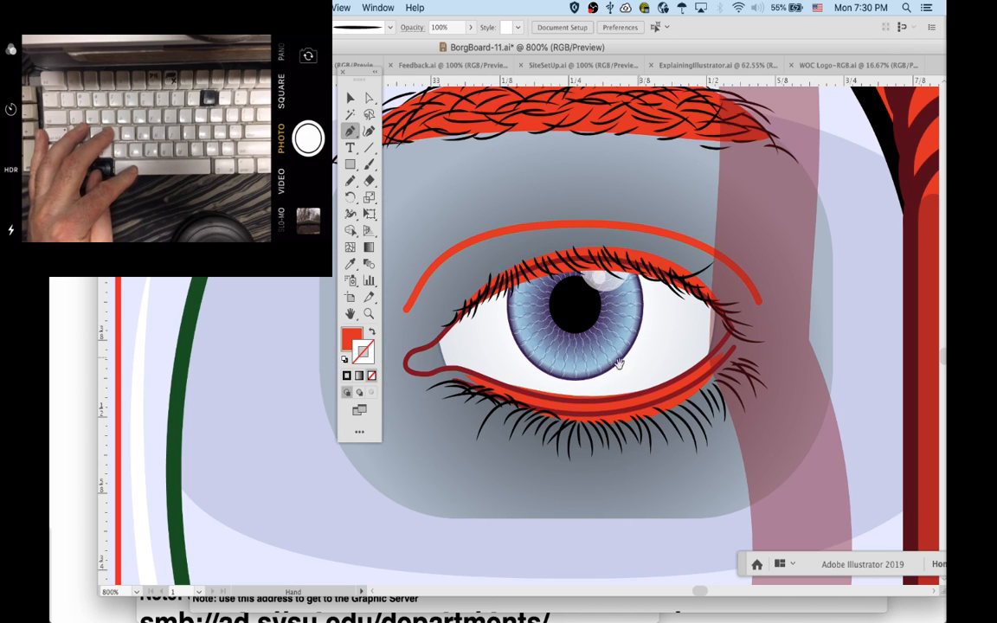
pyautogui.keyDown('super'); pyautogui.click(621, 324); pyautogui.keyUp('super')
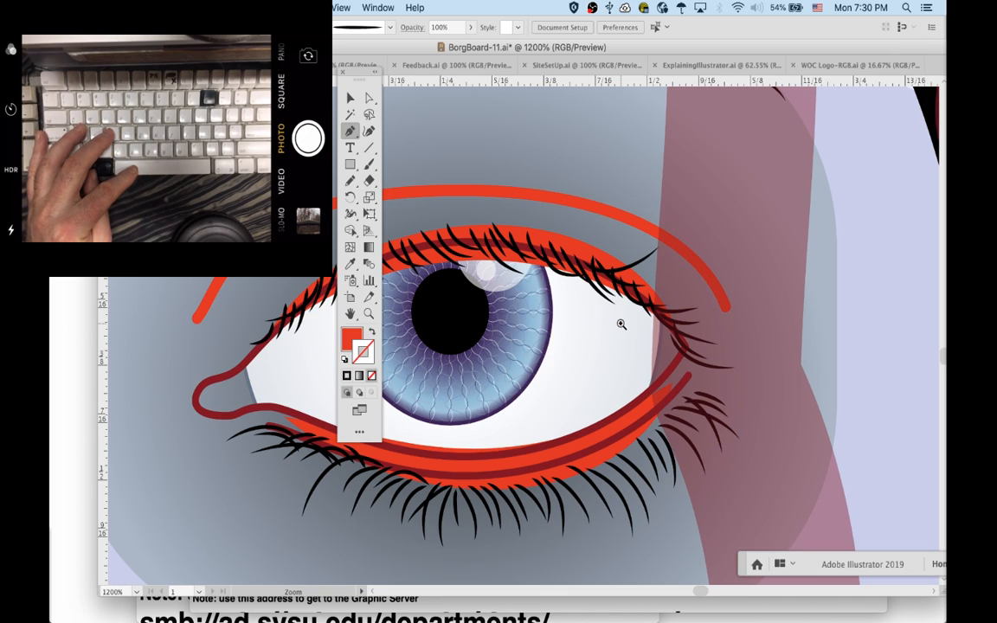
pyautogui.hscroll(-3, 666, 383)
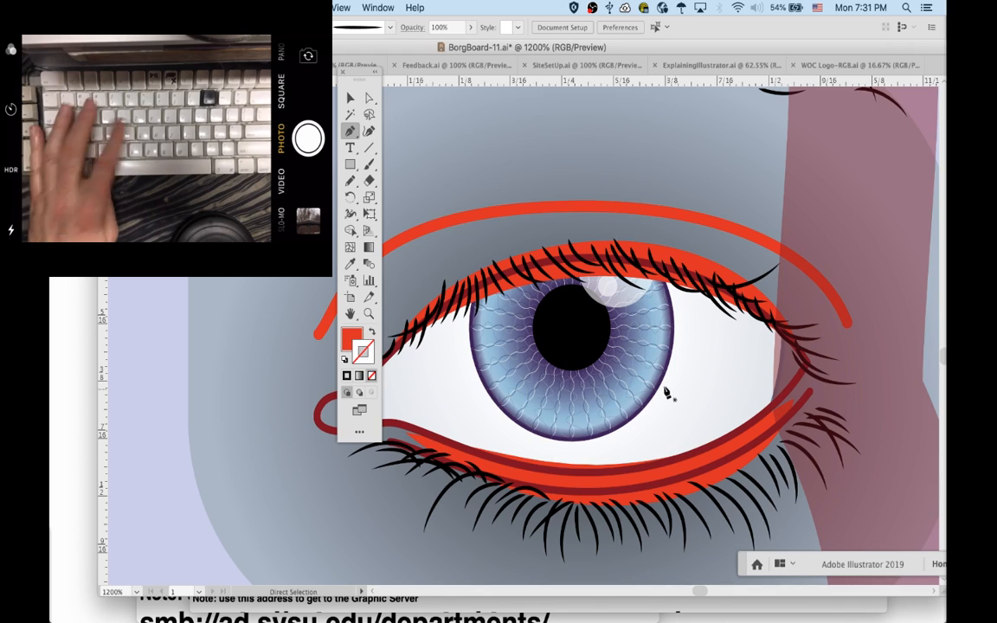
pyautogui.press('super+y')
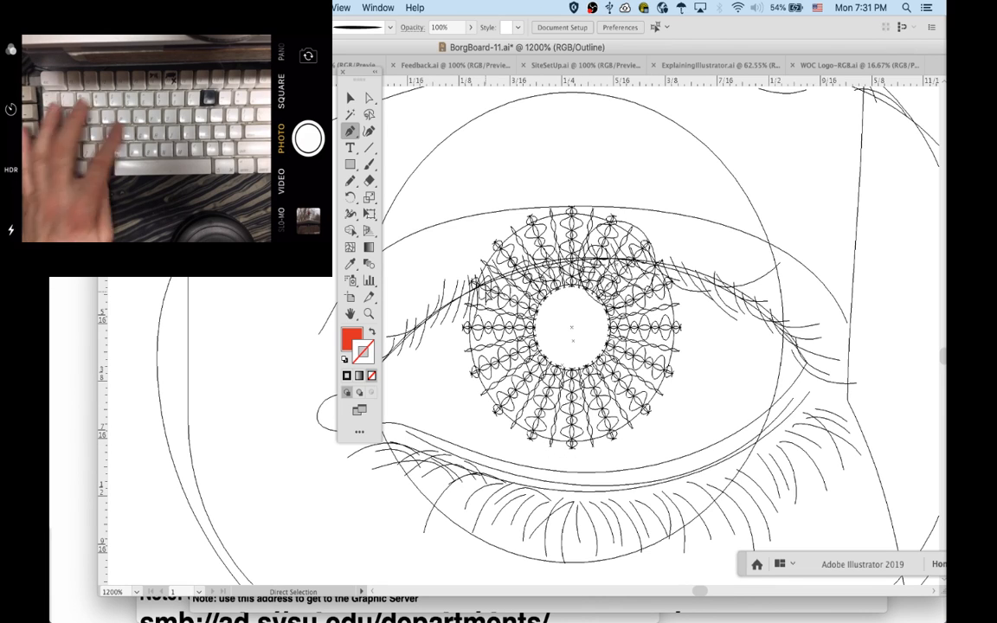
pyautogui.press('super+y')
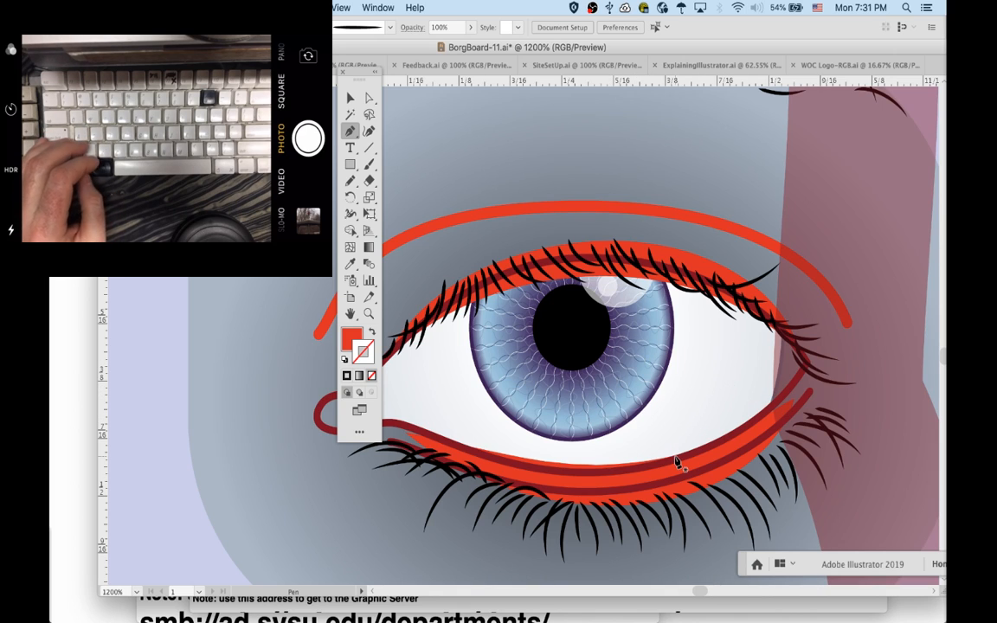
# - Examine the red-iris eye on the other side of the face
pyautogui.keyDown('alt'); pyautogui.keyDown('super'); pyautogui.click(648, 413); pyautogui.keyUp('super'); pyautogui.keyUp('alt')
pyautogui.keyDown('alt'); pyautogui.keyDown('super'); pyautogui.click(617, 394); pyautogui.keyUp('super'); pyautogui.keyUp('alt')
pyautogui.moveTo(506, 327); pyautogui.dragTo(747, 426)
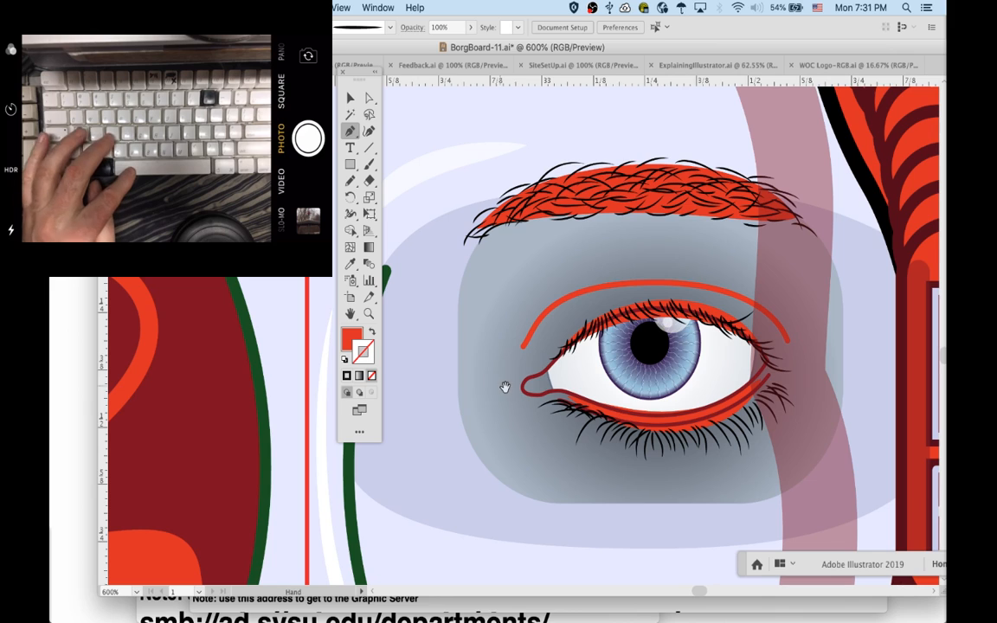
pyautogui.moveTo(507, 387); pyautogui.dragTo(790, 375)
pyautogui.moveTo(557, 387); pyautogui.dragTo(894, 368)
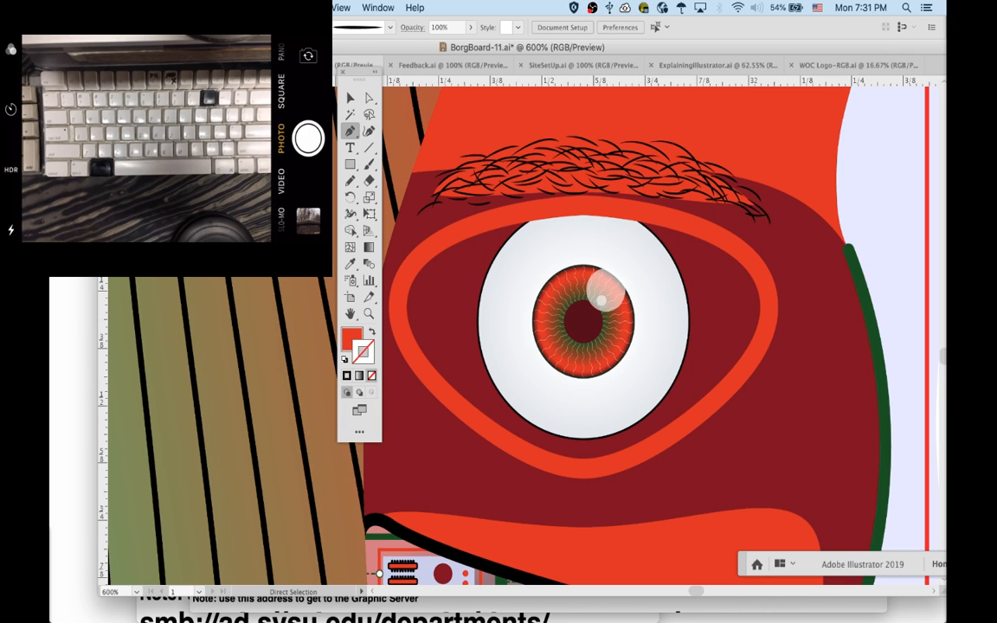
# - Return to Recovery.ai and undo the two short lines and the clipping mask, leaving nothing selected
pyautogui.click(321, 65)
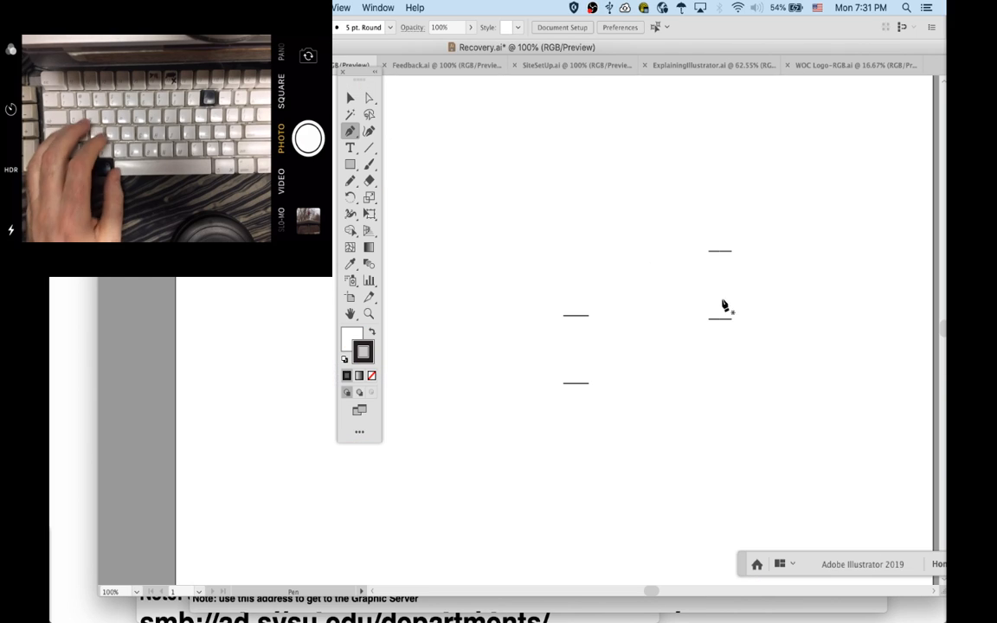
pyautogui.press('super+a')
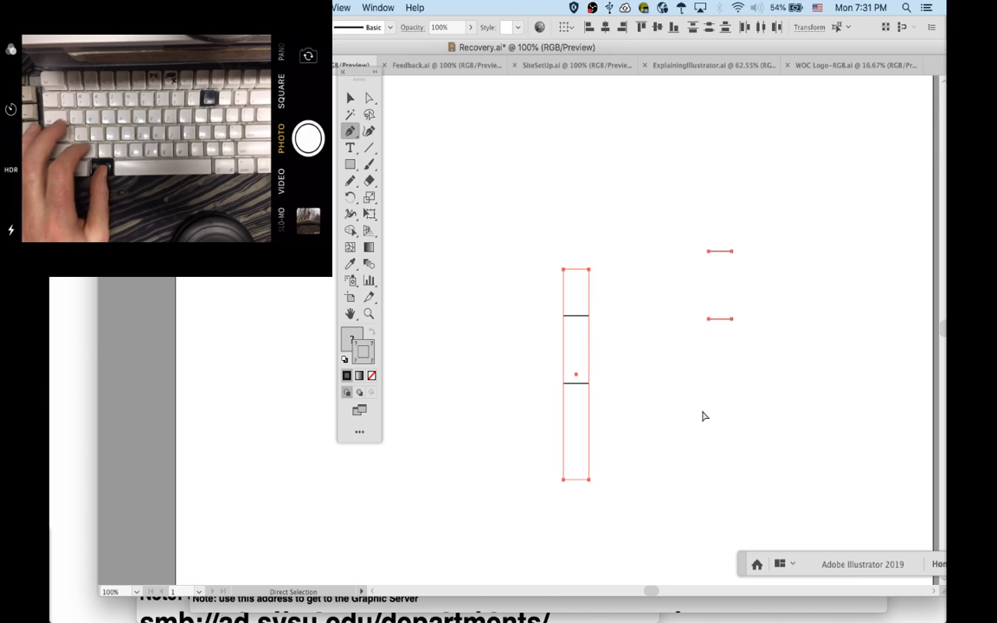
pyautogui.press('BackSpace')
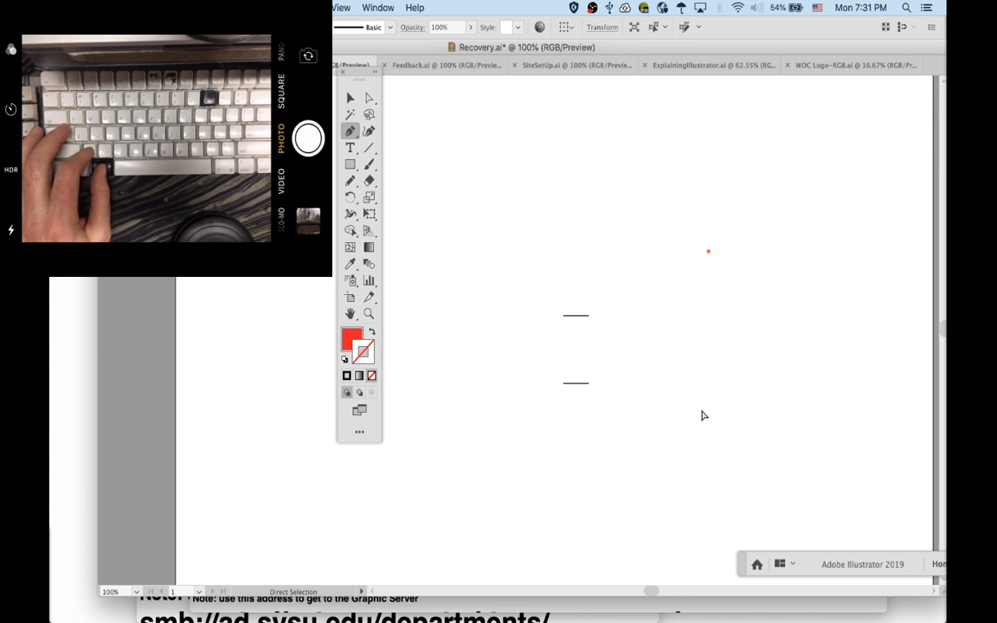
pyautogui.press('super+z')
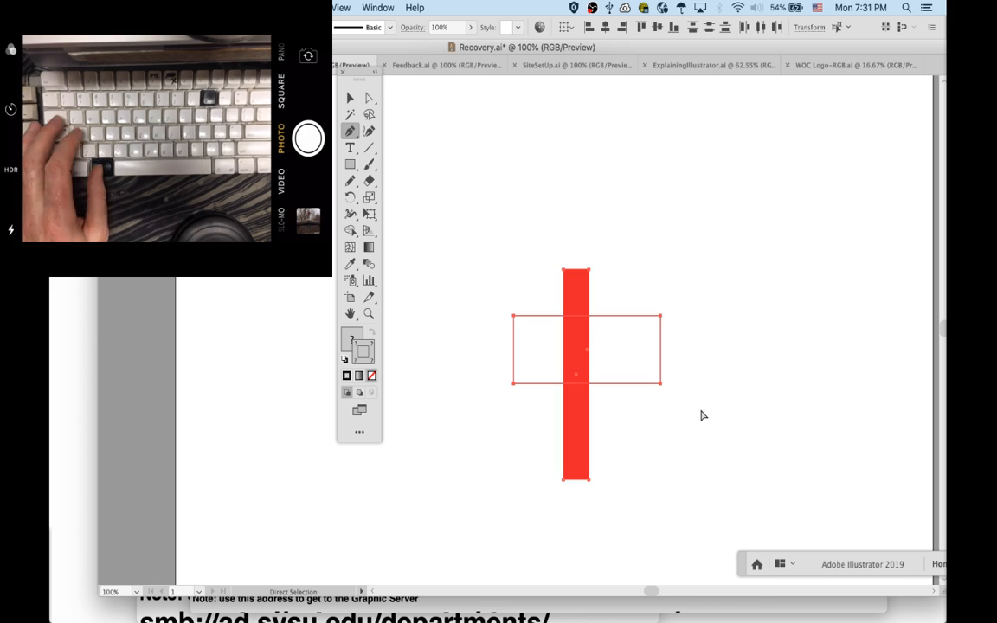
pyautogui.press('super+shift+a')
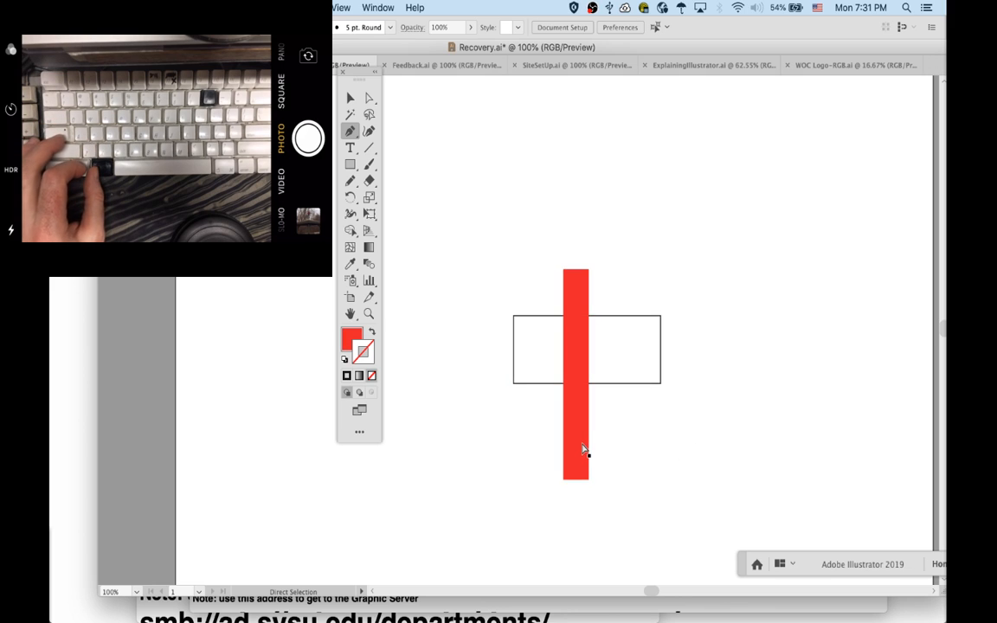
# - Move the red bar off the outlined rectangle to its left, and duplicate it beside itself so the copy overlaps the rectangle's left edge
pyautogui.moveTo(575, 447); pyautogui.dragTo(474, 448)
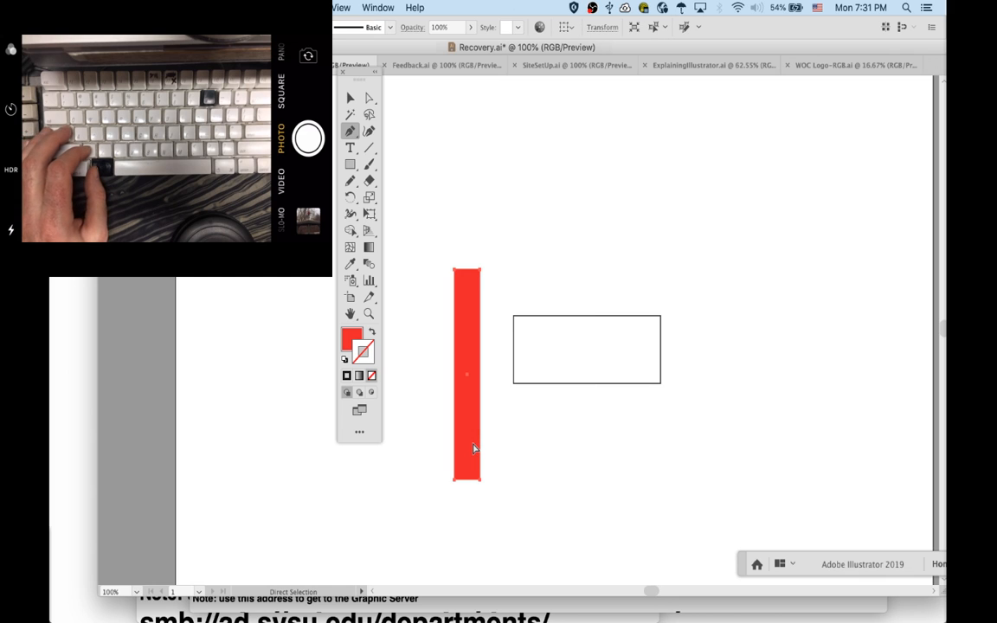
pyautogui.press('p')
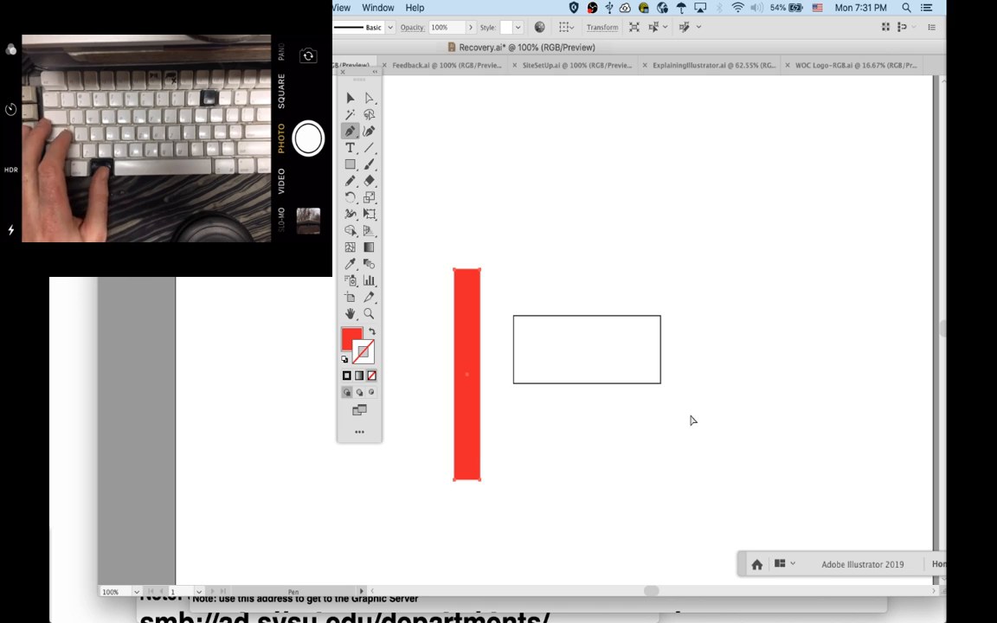
pyautogui.press('super')
pyautogui.press('alt+super')
pyautogui.moveTo(476, 407); pyautogui.dragTo(514, 410)
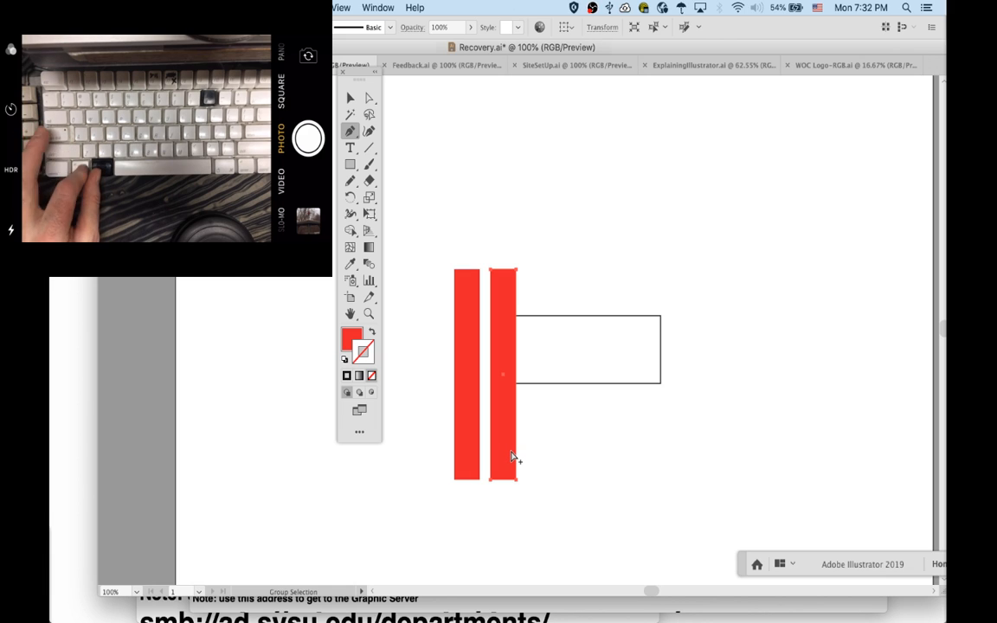
# - Undo the red bar's duplication and its move away from the outlined rectangle
pyautogui.moveTo(511, 456); pyautogui.dragTo(551, 456)
pyautogui.press('Delete')
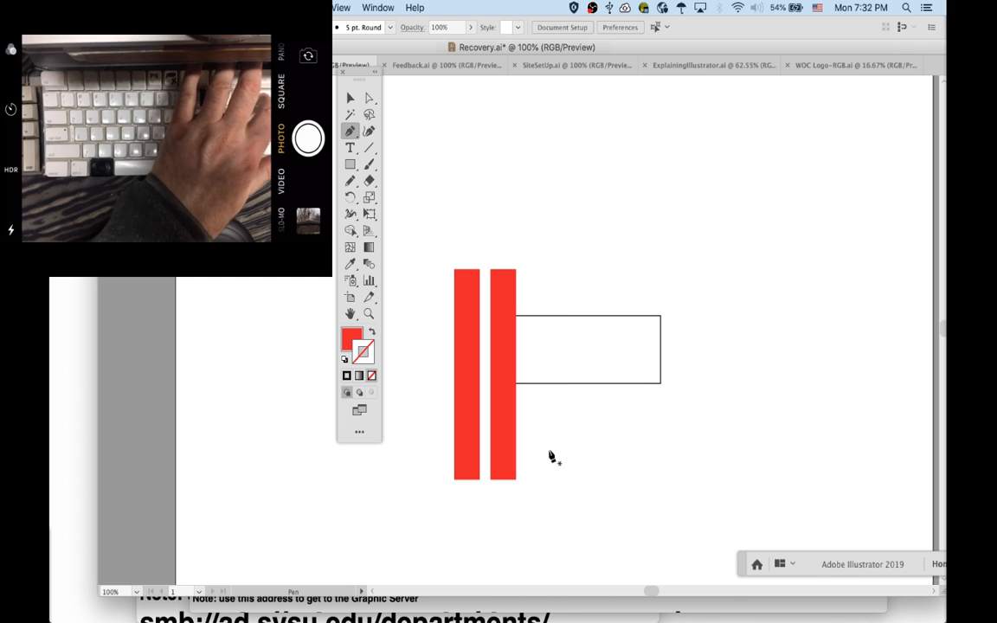
pyautogui.press('super')
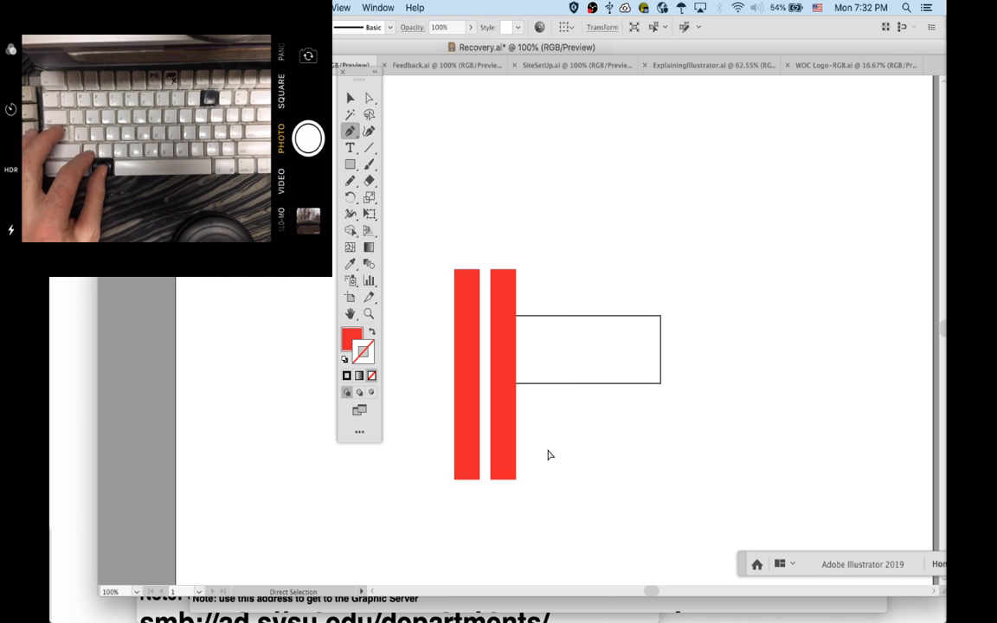
pyautogui.press('super+z')
pyautogui.press('super+z')
pyautogui.press('super+z')
pyautogui.press('super')
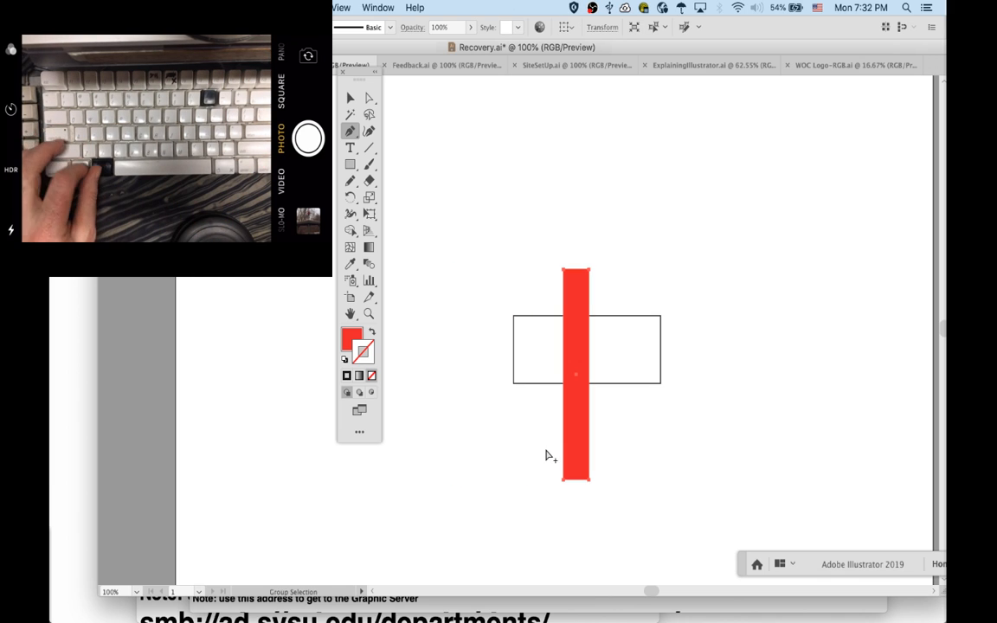
# - Move the red bar clear of the rectangle's left edge, and place a level copy beside it that overlaps that edge
pyautogui.moveTo(574, 457); pyautogui.dragTo(467, 465)
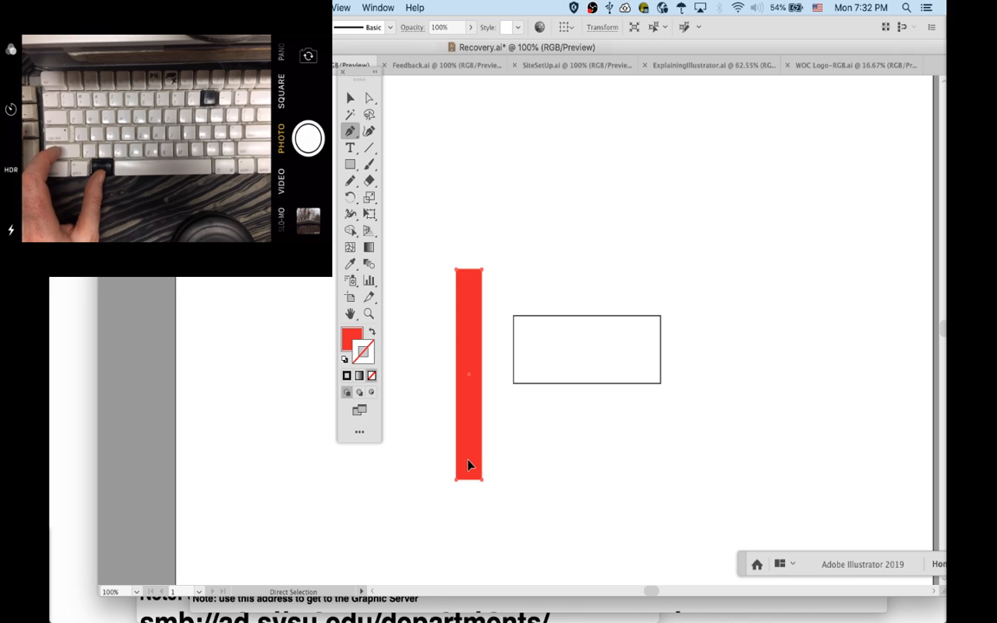
pyautogui.moveTo(468, 465); pyautogui.dragTo(509, 471)
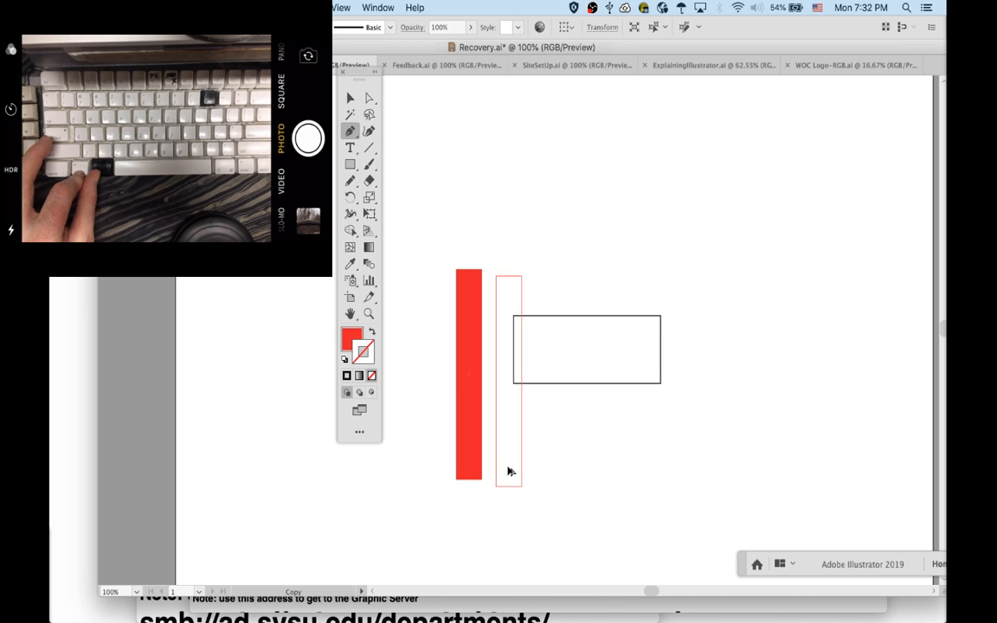
pyautogui.press('shift')
pyautogui.moveTo(510, 470); pyautogui.dragTo(509, 471)
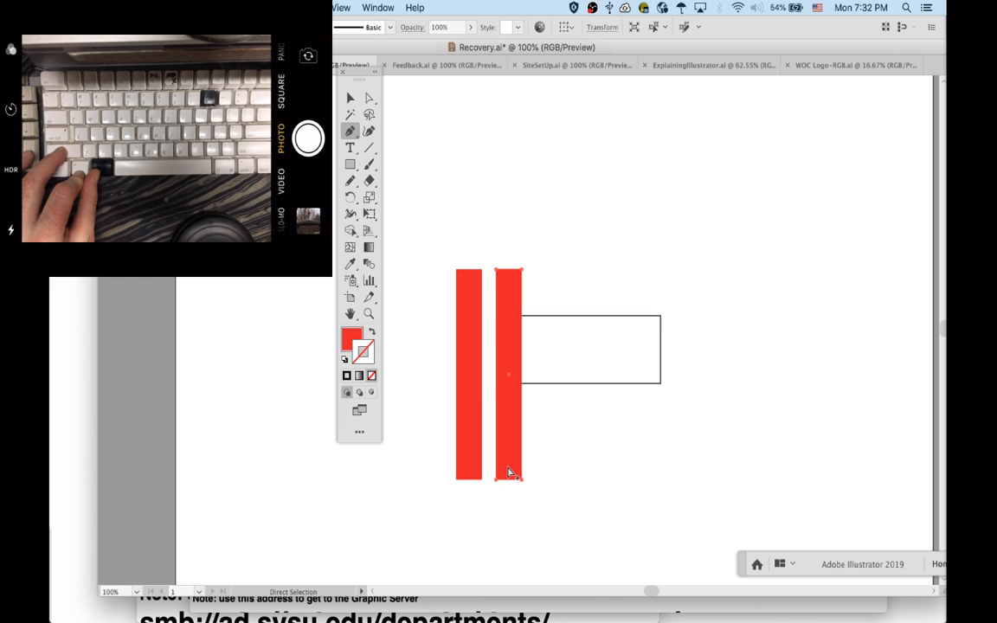
pyautogui.press('super')
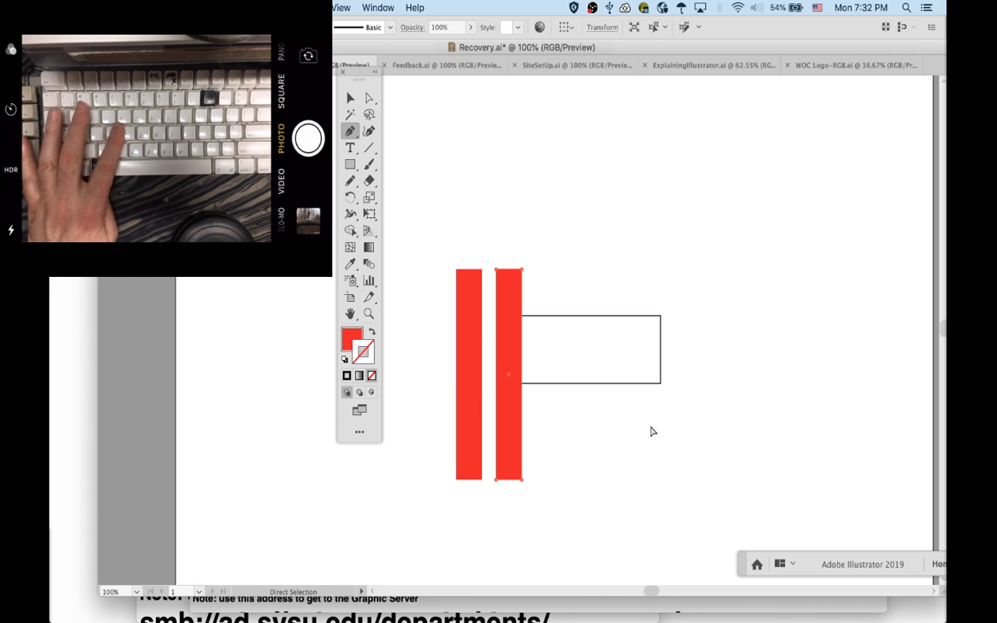
# - Repeat the bar duplication at the same spacing to make a row of eight bars across the rectangle, and deselect
pyautogui.press('super+d')
pyautogui.press('super+d')
pyautogui.press('super+d')
pyautogui.press('super+d')
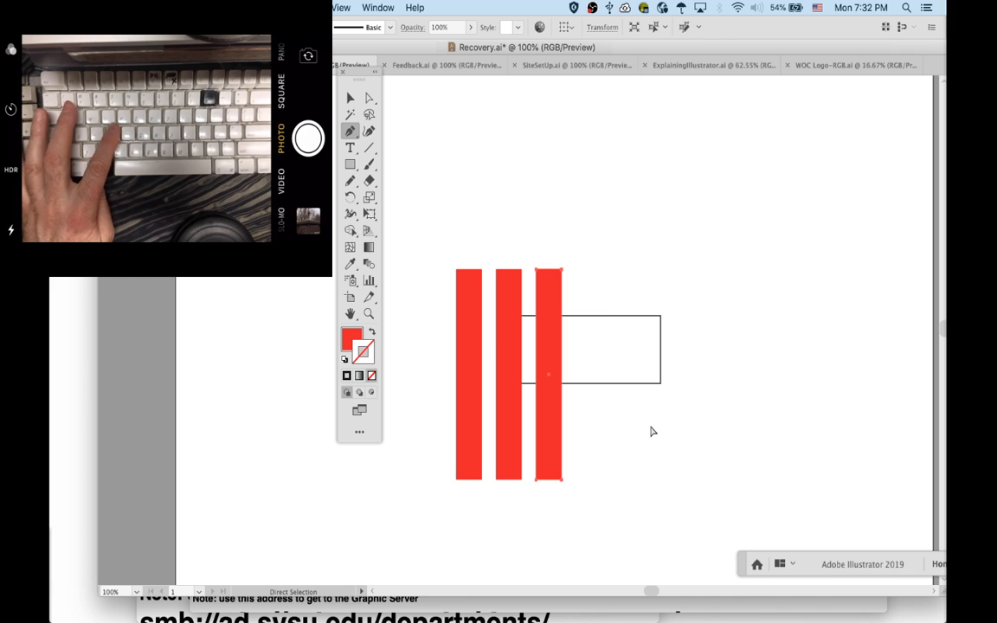
pyautogui.press('super+d')
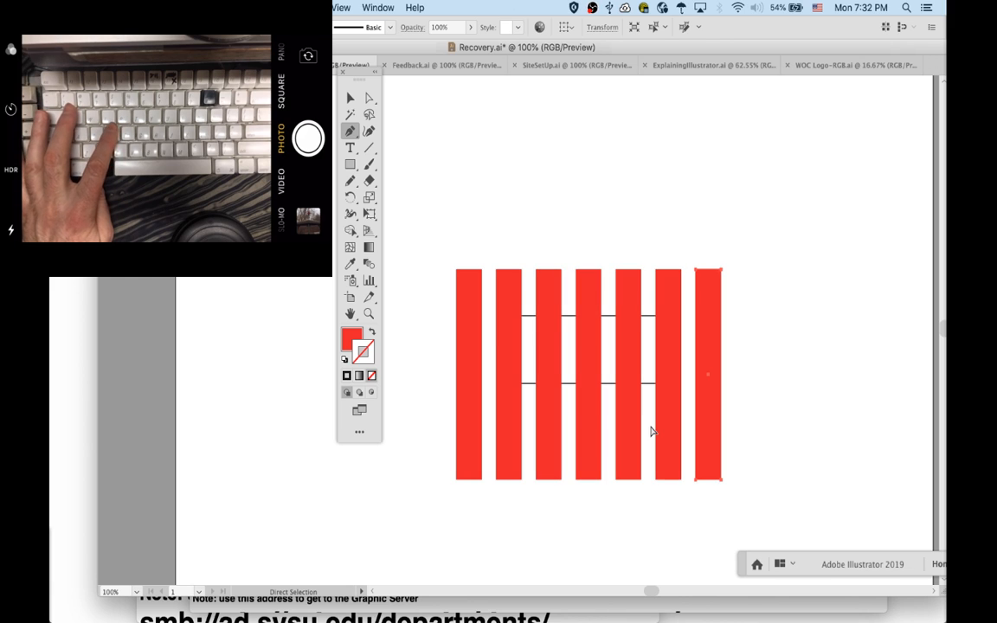
pyautogui.press('super+d')
pyautogui.click(798, 325)
# - Place a copy of the last red bar above the row and rotate it about a point near its upper end
pyautogui.moveTo(745, 320); pyautogui.dragTo(603, 197)
pyautogui.press('r')
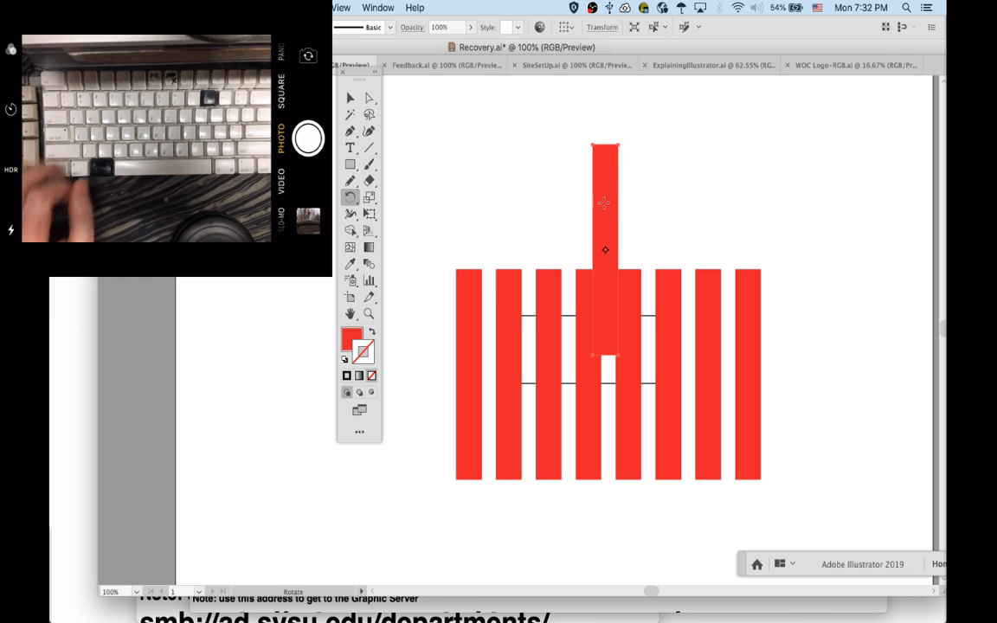
pyautogui.moveTo(650, 355); pyautogui.dragTo(678, 324)
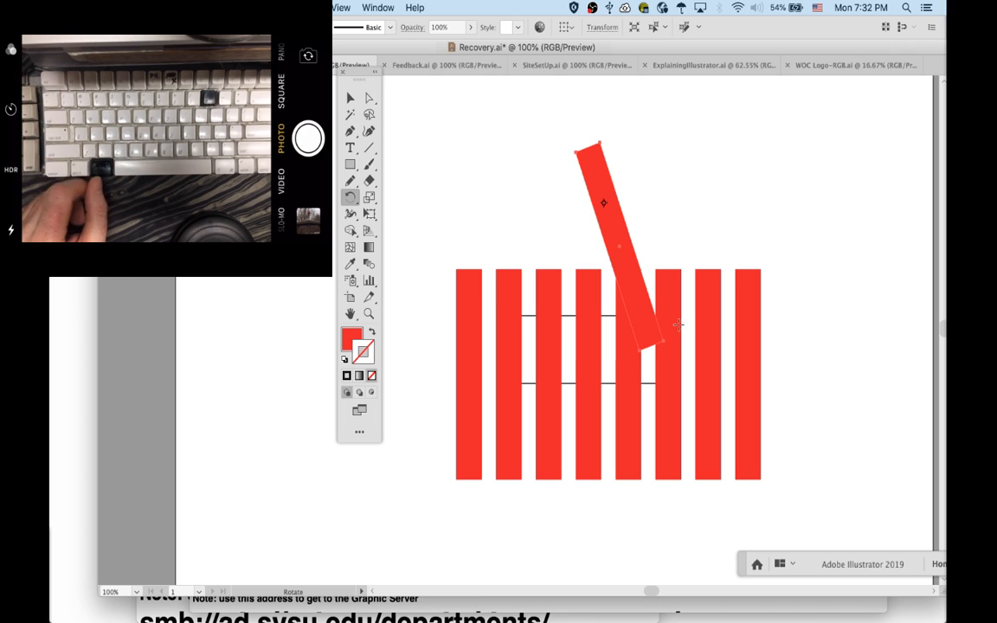
# - Repeat the single bar's rotation around the same pivot many times
pyautogui.press('super+d')
pyautogui.press('super+d')
pyautogui.press('super+d')
pyautogui.press('super+d')
pyautogui.press('super+d')
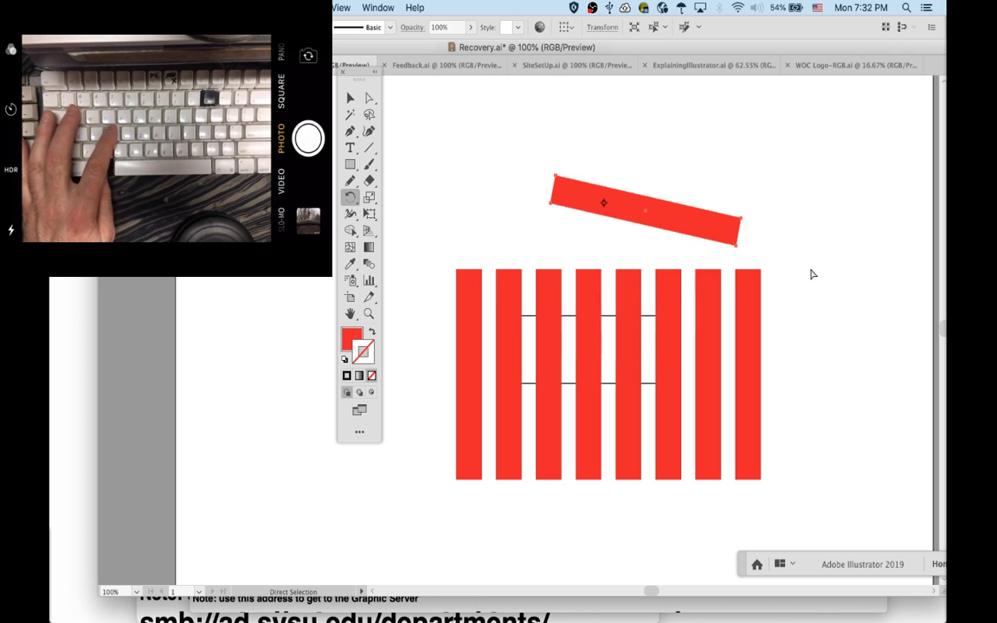
pyautogui.press('super+d')
pyautogui.press('super+d')
pyautogui.press('super+d')
pyautogui.press('super+d')
pyautogui.press('super+d')
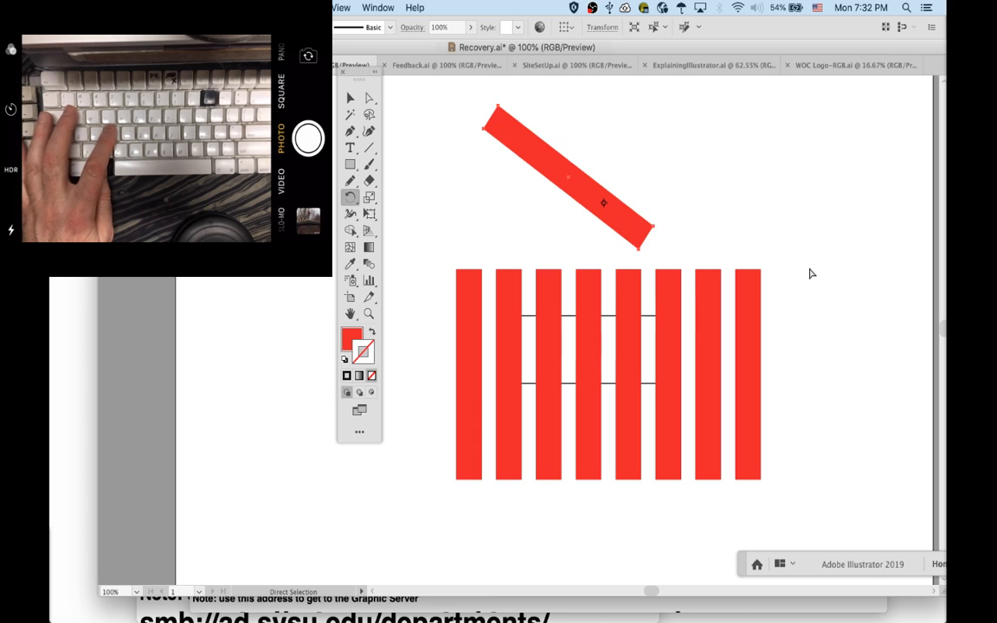
pyautogui.press('super+d')
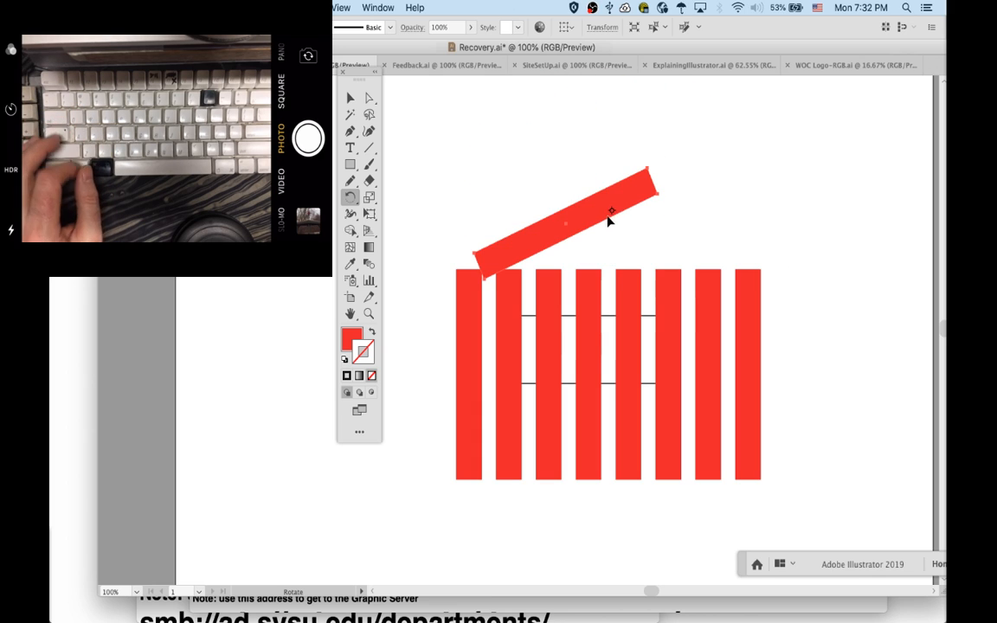
# - Rotate a copy of the slanted bar about a pivot near its end, and repeat it to form a radial burst
pyautogui.moveTo(554, 250); pyautogui.dragTo(587, 274)
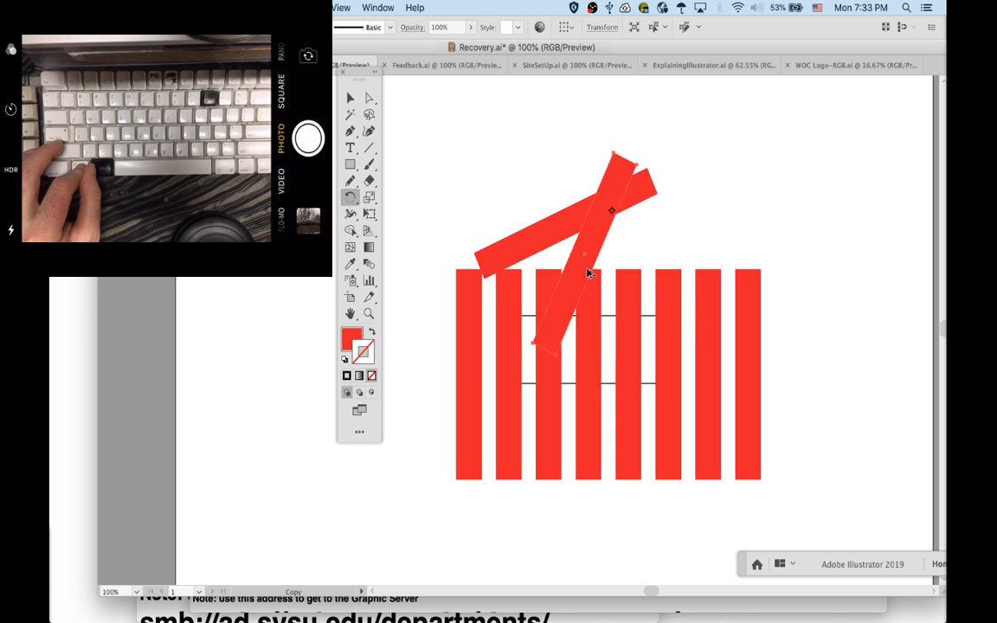
pyautogui.press('super+d')
pyautogui.press('super+d')
pyautogui.press('super+d')
pyautogui.press('super+d')
pyautogui.press('super+d')
pyautogui.press('super+d')
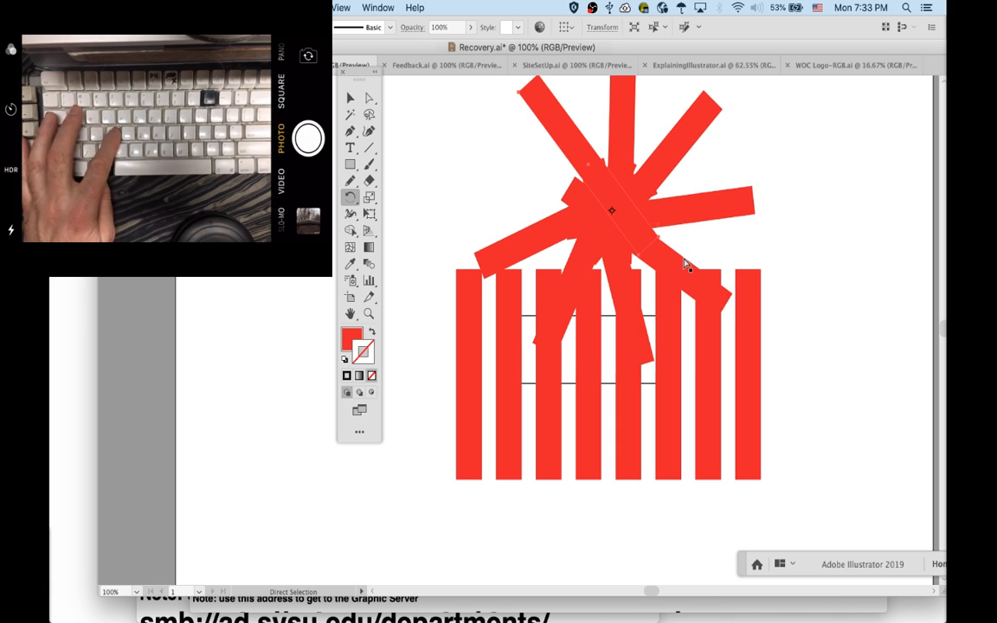
pyautogui.press('super+d')
# - Undo the radial copies and rotations, and remove the loose bar above the row
pyautogui.press('super+z')
pyautogui.press('super+z')
pyautogui.press('super+z')
pyautogui.press('super+z')
pyautogui.press('super+z')
pyautogui.press('super+z')
pyautogui.press('super+z')
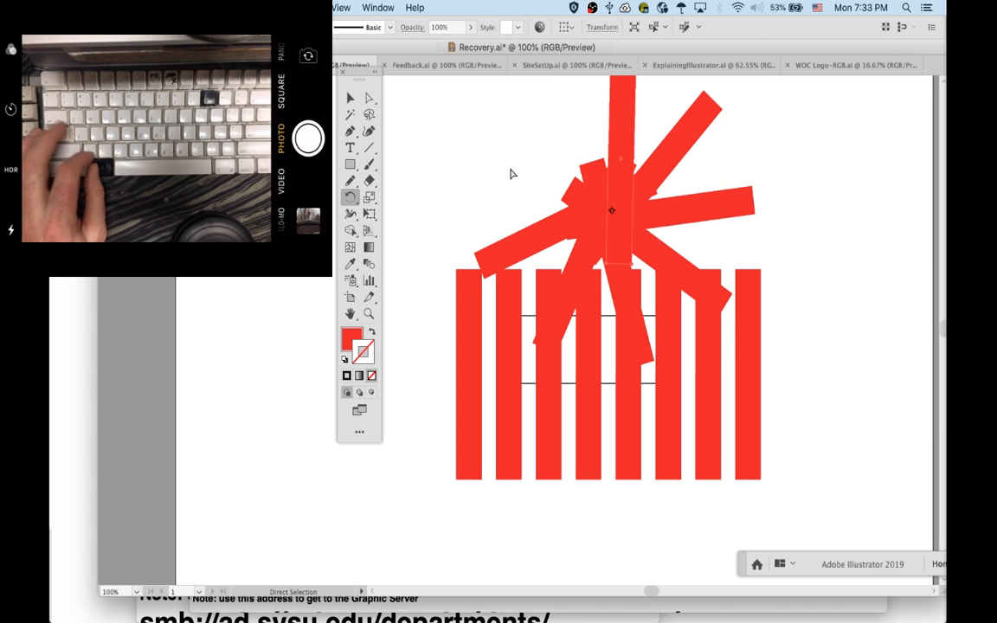
pyautogui.press('super+z')
pyautogui.press('super+z')
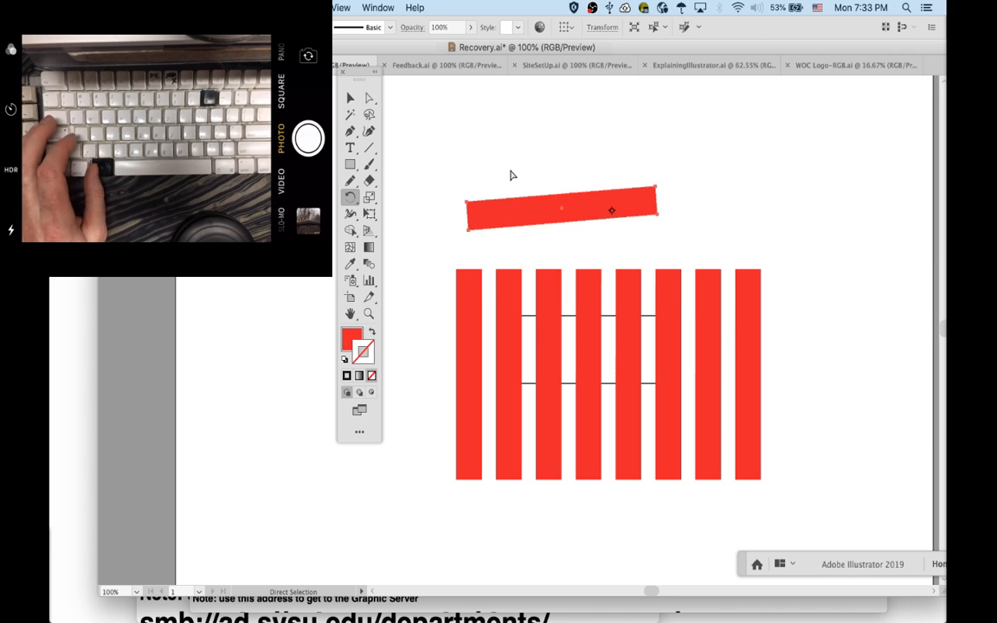
pyautogui.press('super+z')
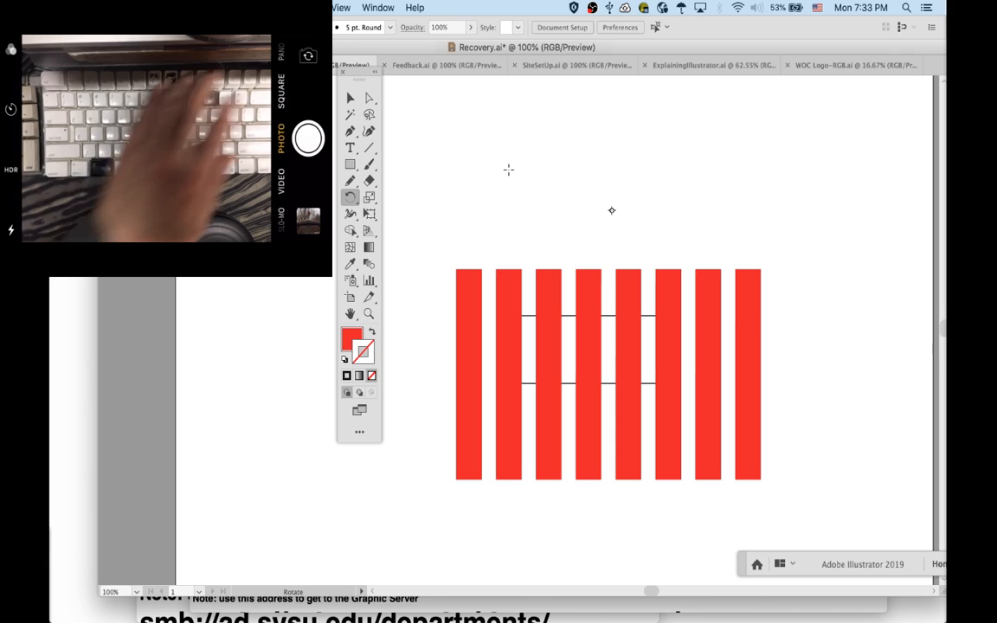
# - Send the eight red bars behind the rectangle, and clip them to it with a clipping mask
pyautogui.moveTo(447, 230); pyautogui.dragTo(800, 281)
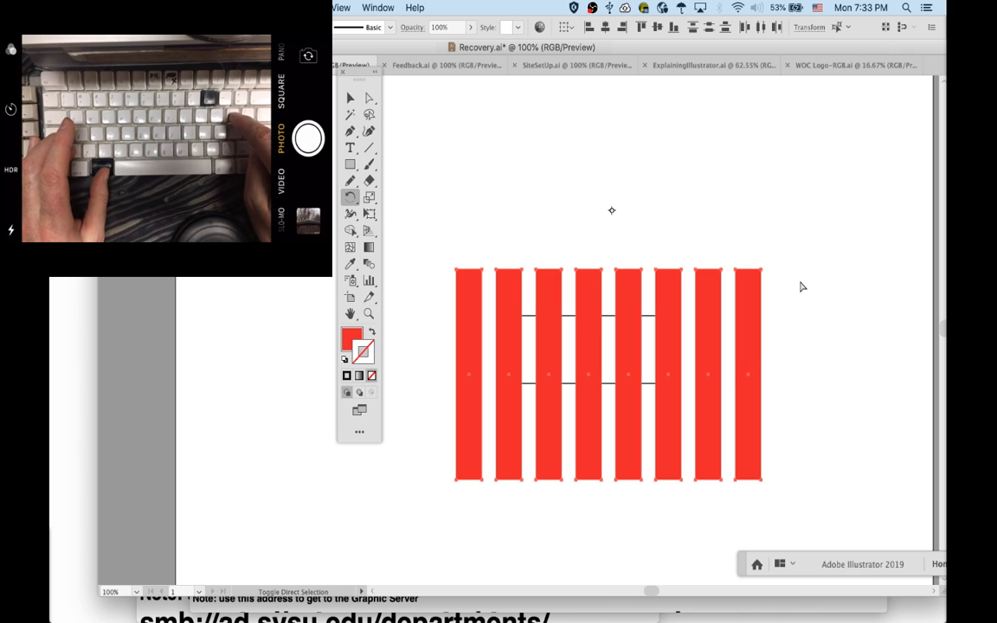
pyautogui.press('super+shift+bracketleft')
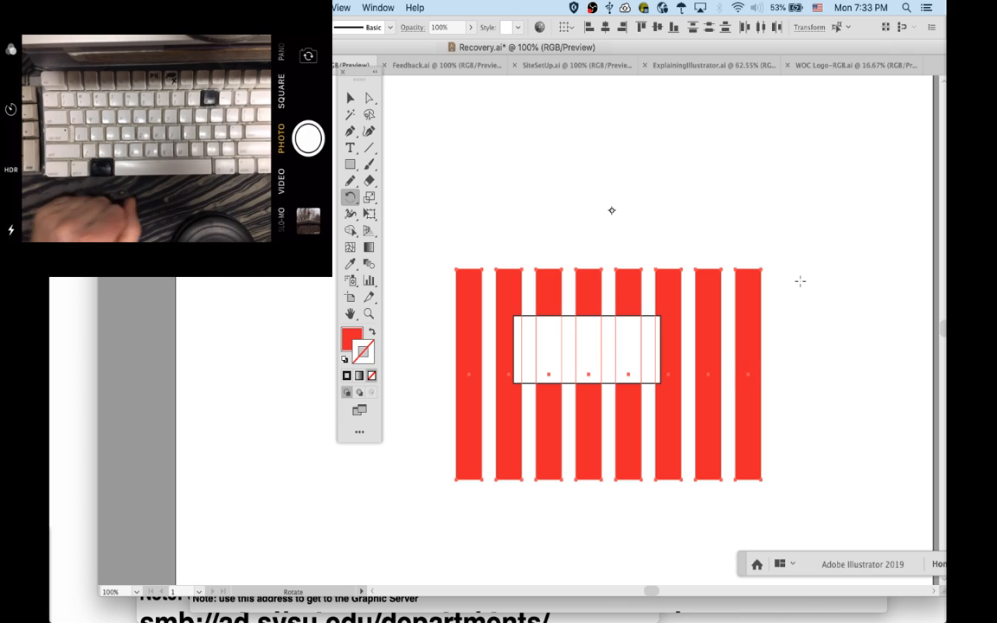
pyautogui.press('super+a')
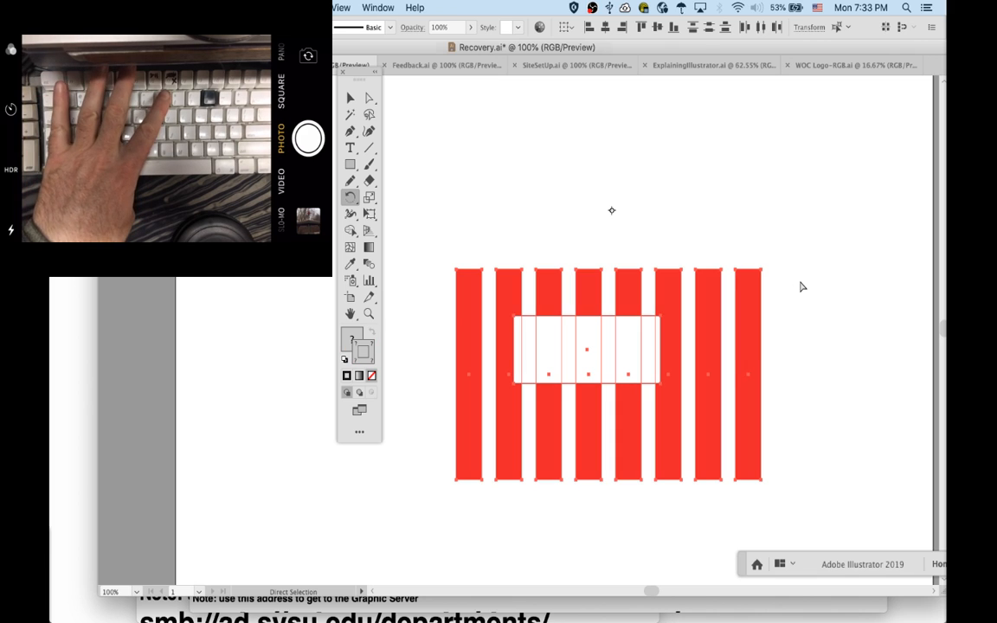
pyautogui.press('super+7')
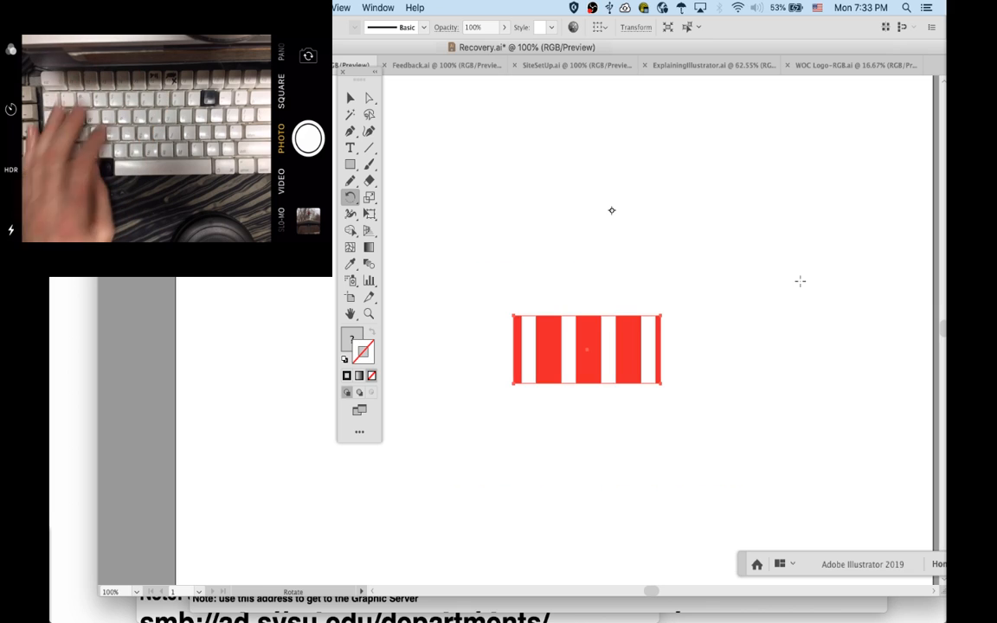
# - Undo the clipping mask and make it again from the selected rectangle and bars, leaving nothing selected
pyautogui.press('super+z')
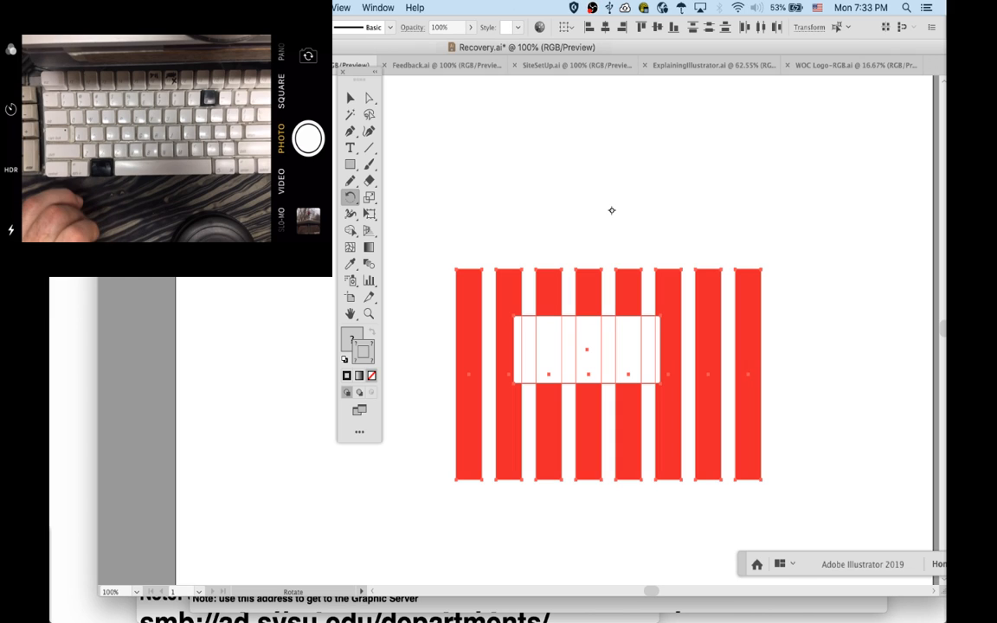
pyautogui.click(201, 8)
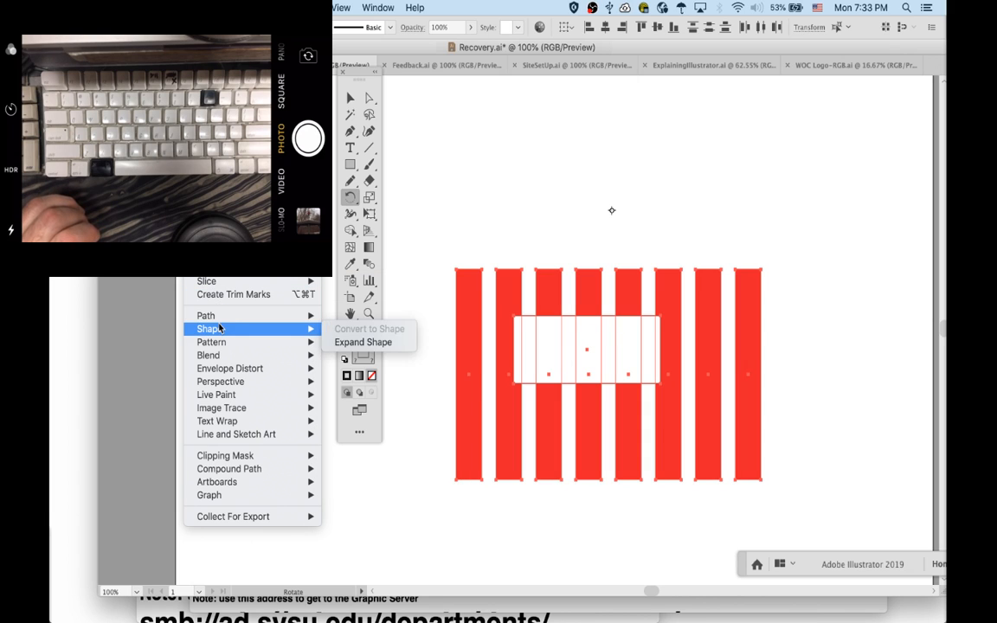
pyautogui.moveTo(236, 460)
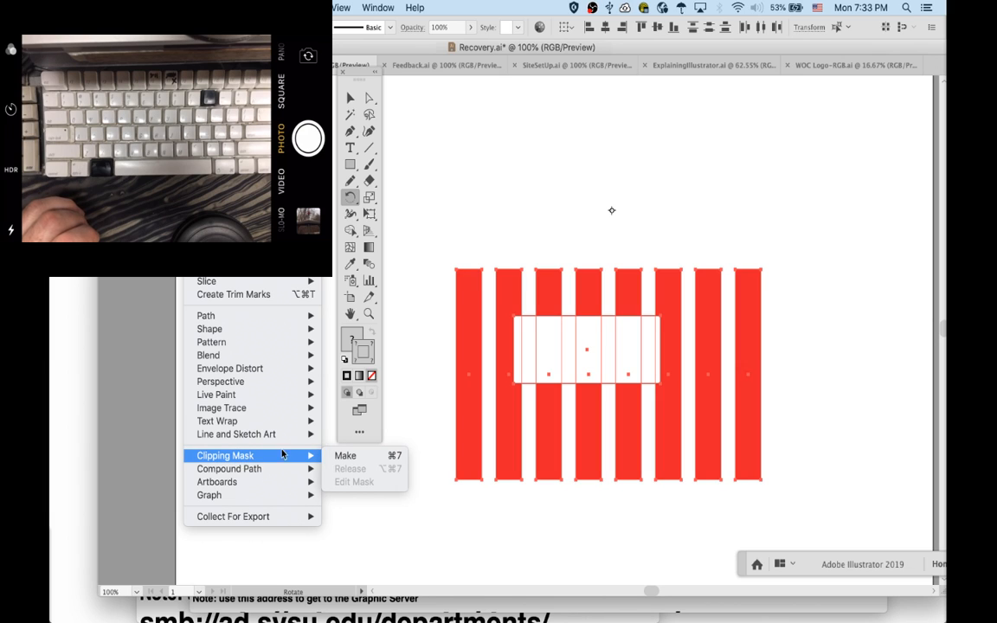
pyautogui.click(332, 456)
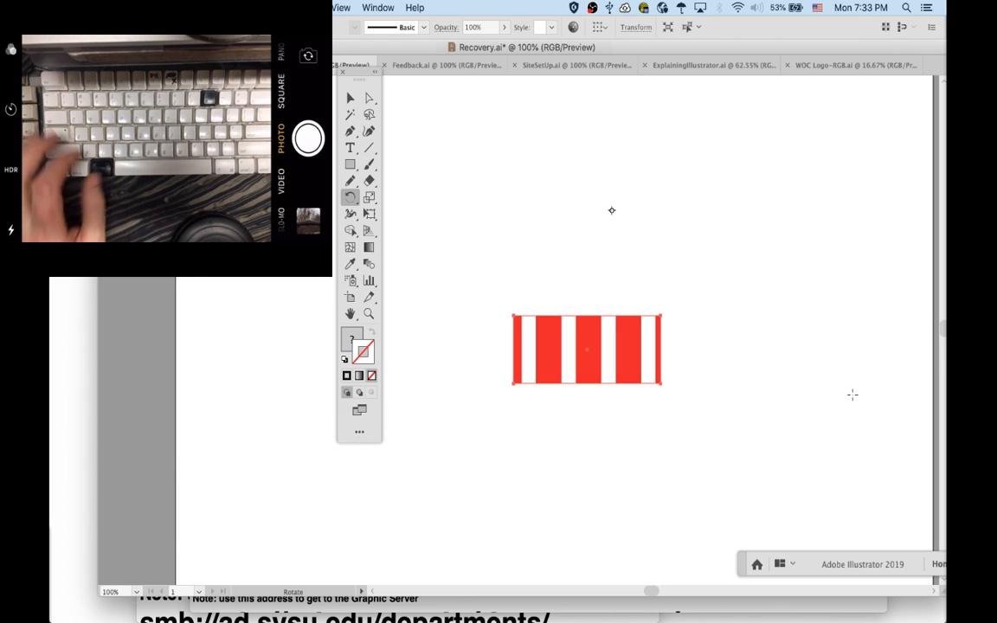
pyautogui.keyDown('super'); pyautogui.click(890, 325); pyautogui.keyUp('super')
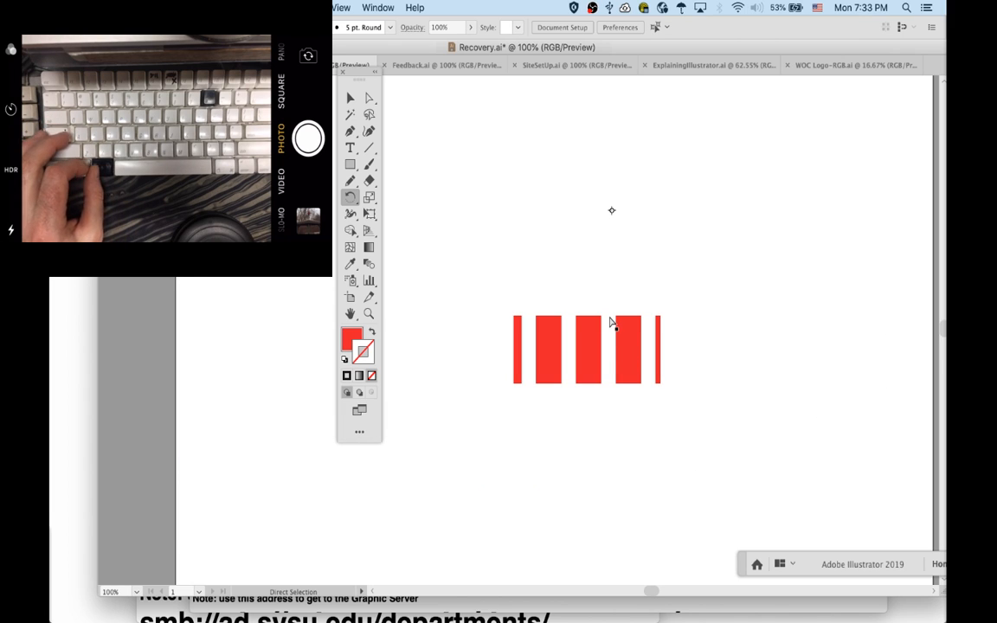
# - Select the clipping rectangle and give it a 10 pt black stroke
pyautogui.keyDown('super'); pyautogui.click(610, 322); pyautogui.keyUp('super')
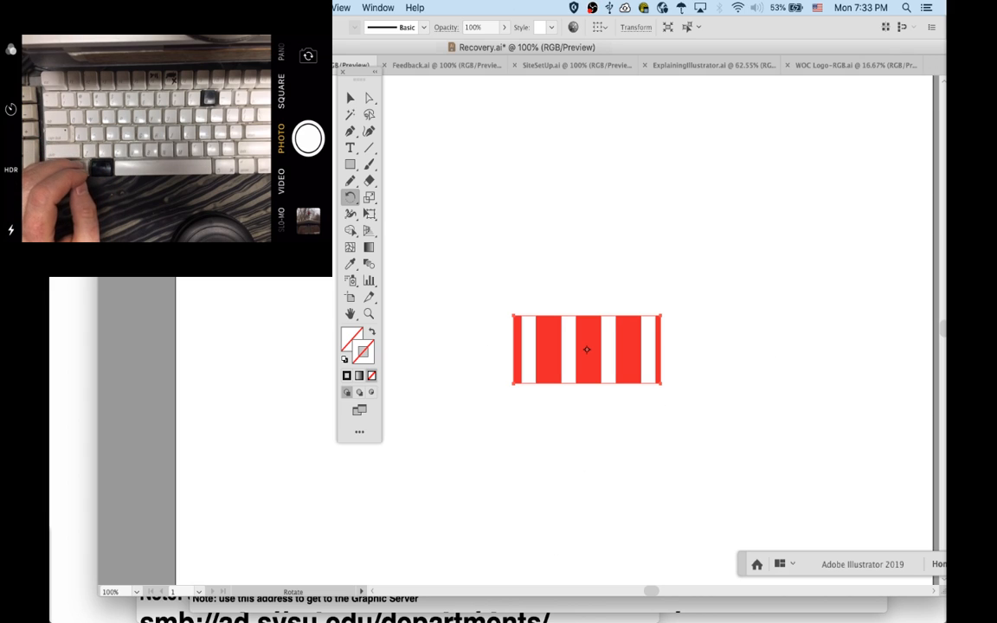
pyautogui.press(',')
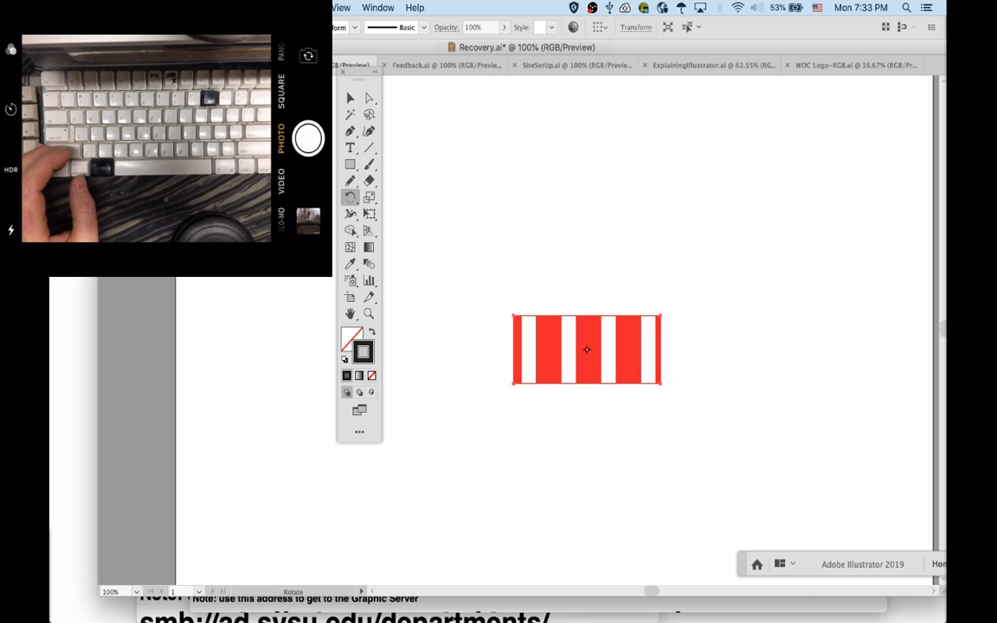
pyautogui.press('super+z')
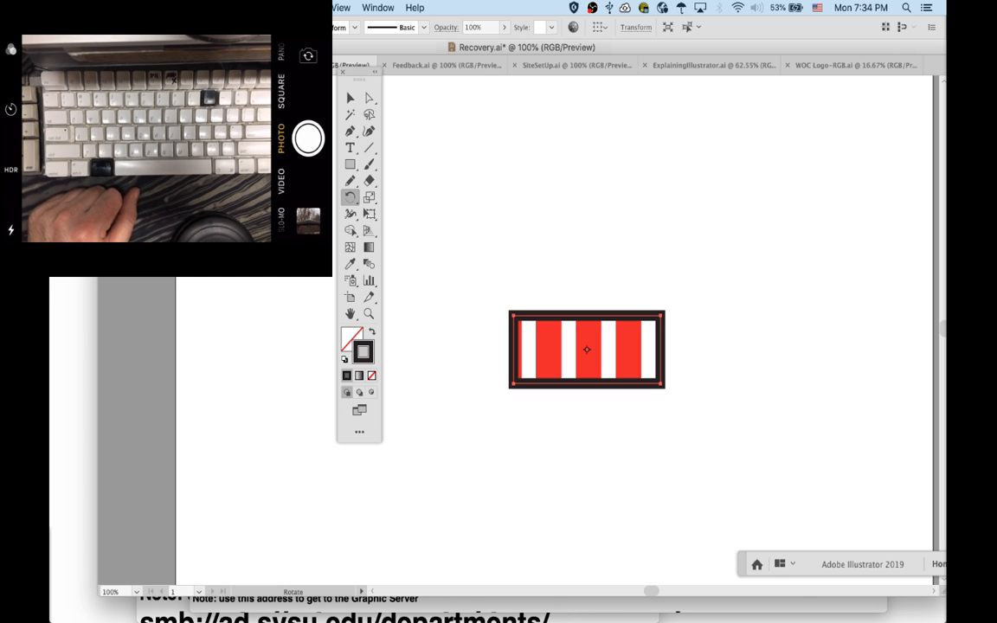
# - Switch the clipping rectangle's stroke alignment between inside and center in the Stroke options, ending with inside
pyautogui.press('super+F10')
pyautogui.moveTo(796, 118); pyautogui.dragTo(790, 131)
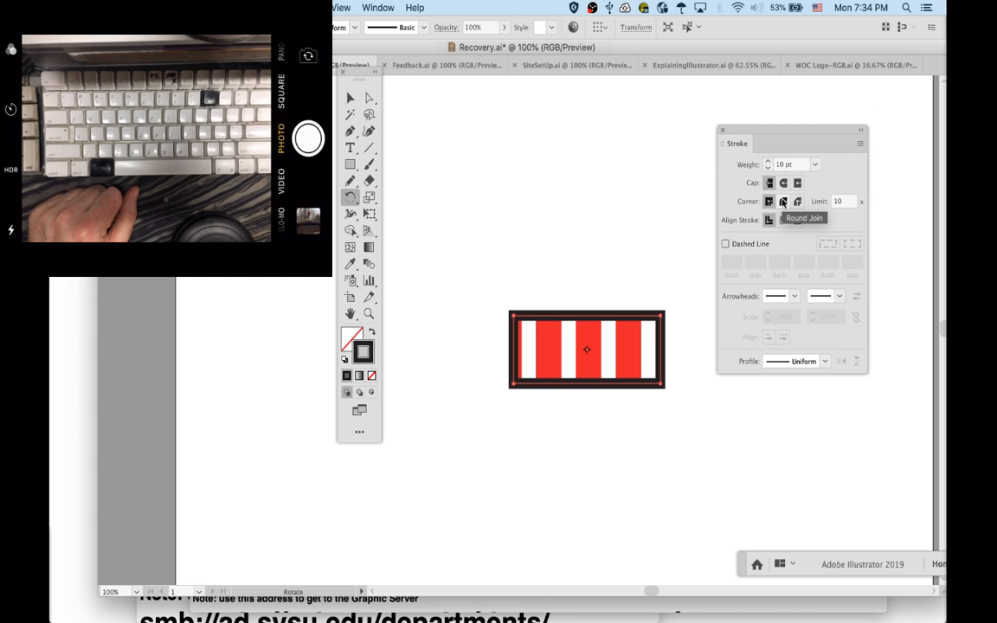
pyautogui.click(783, 220)
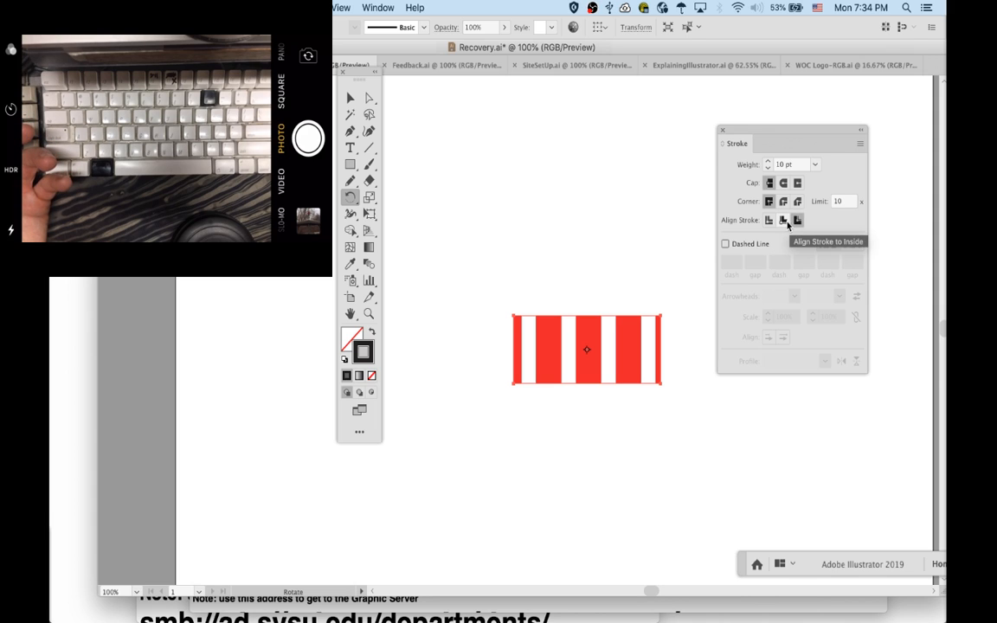
pyautogui.click(783, 222)
pyautogui.click(767, 222)
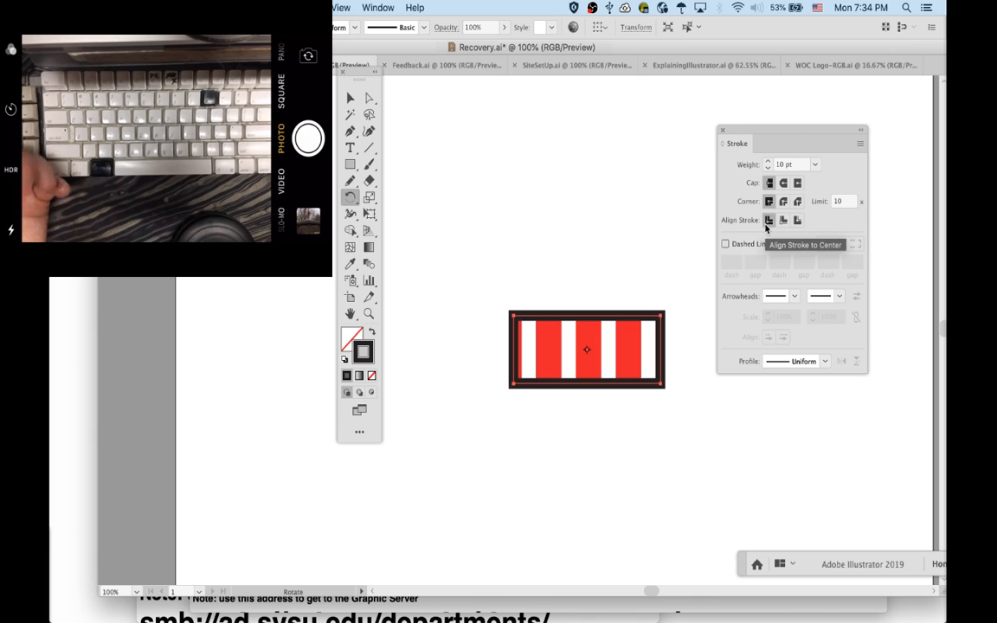
pyautogui.click(784, 221)
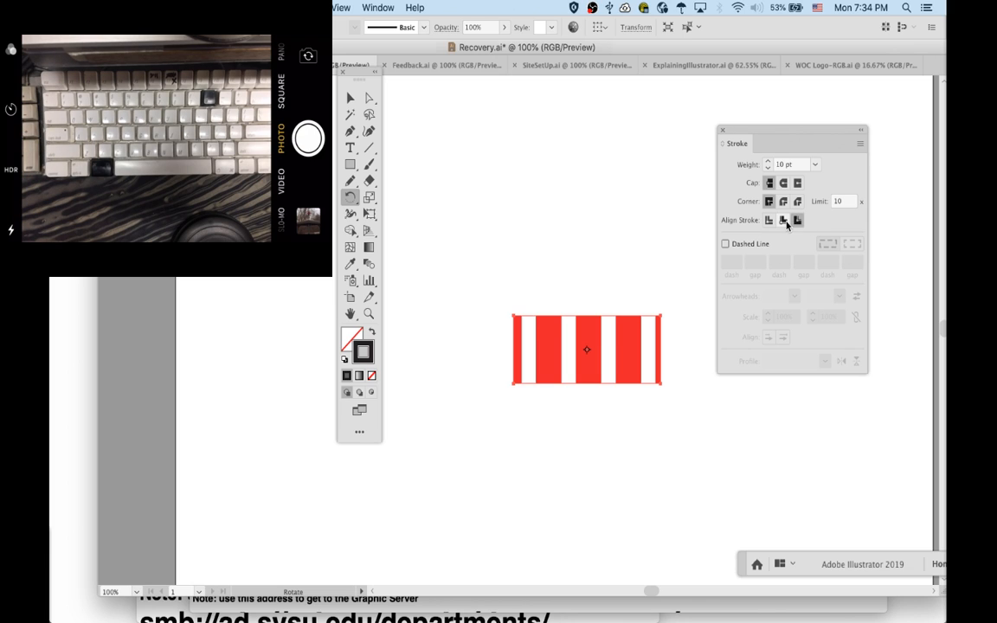
# - Align the clipping rectangle's stroke to center, try its bevel join, settle on round join, and leave nothing selected
pyautogui.click(767, 221)
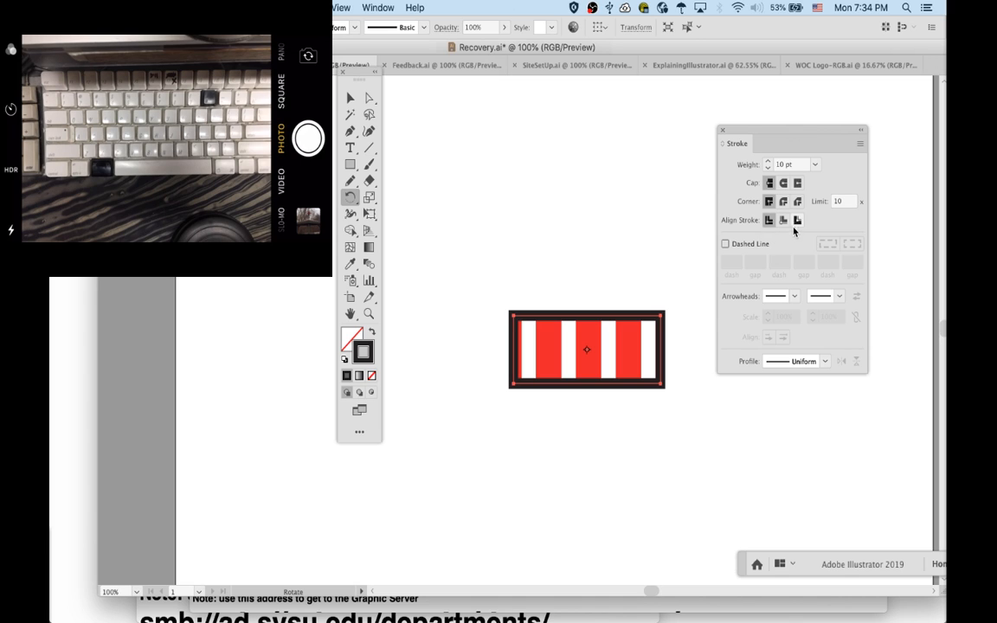
pyautogui.click(783, 204)
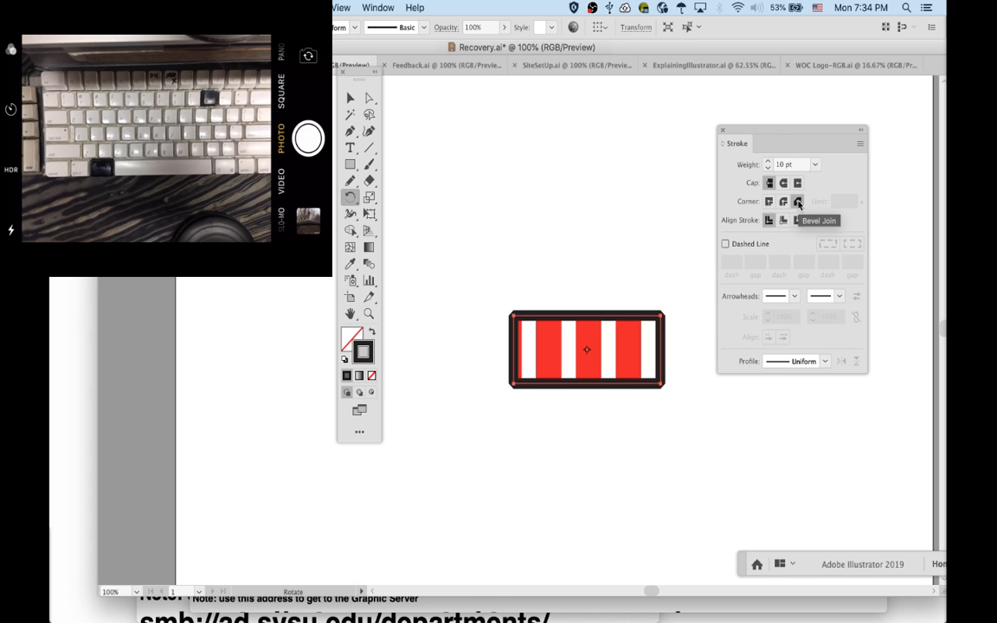
pyautogui.click(784, 202)
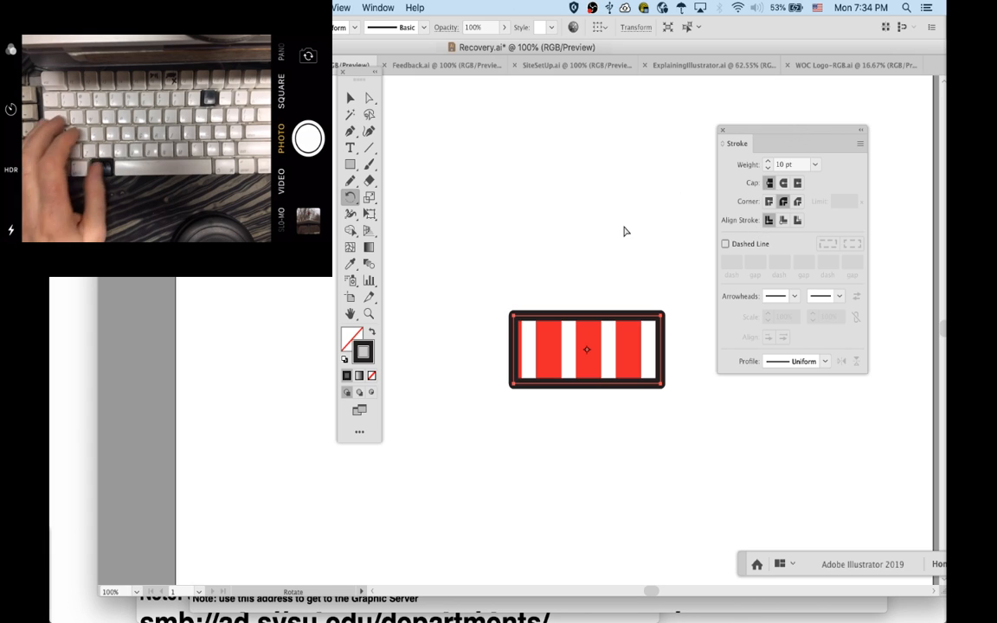
pyautogui.press('super+shift+a')
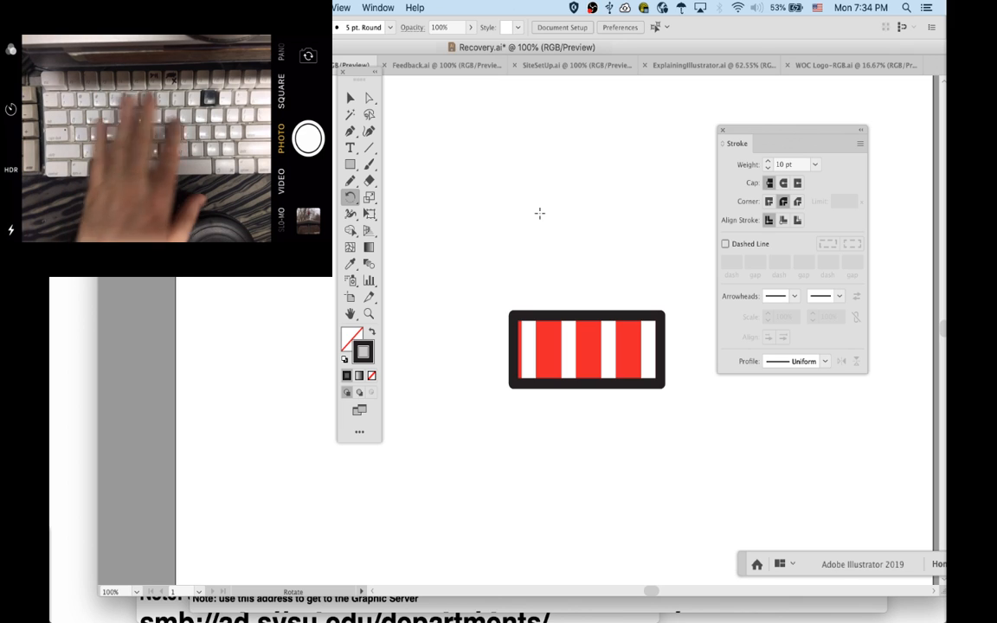
# - Draw a straight horizontal line above the striped rectangle with the Pen tool
pyautogui.press('p')
pyautogui.click(443, 211)
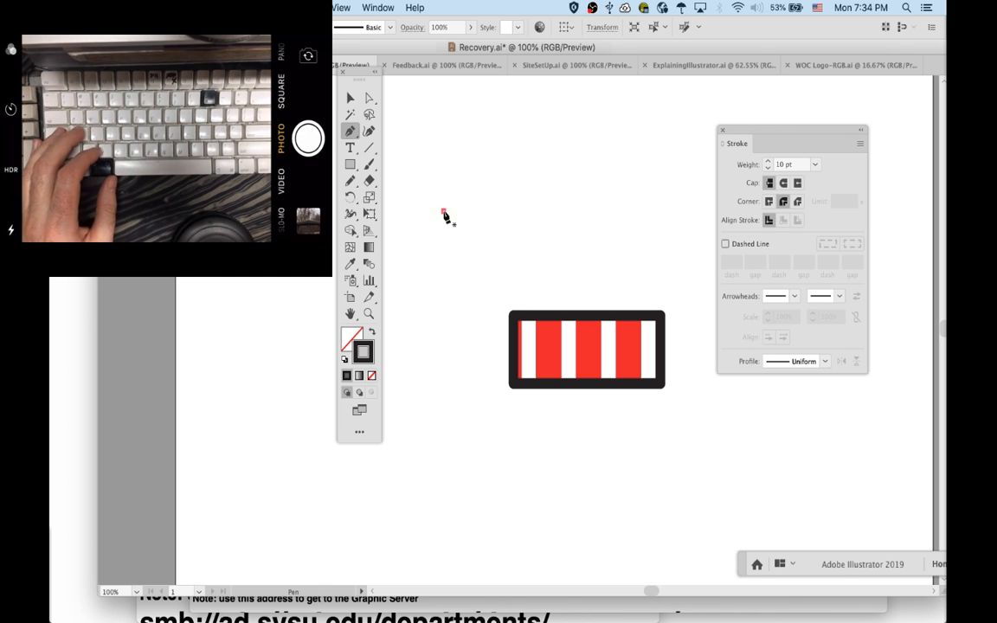
pyautogui.keyDown('shift'); pyautogui.click(615, 223); pyautogui.keyUp('shift')
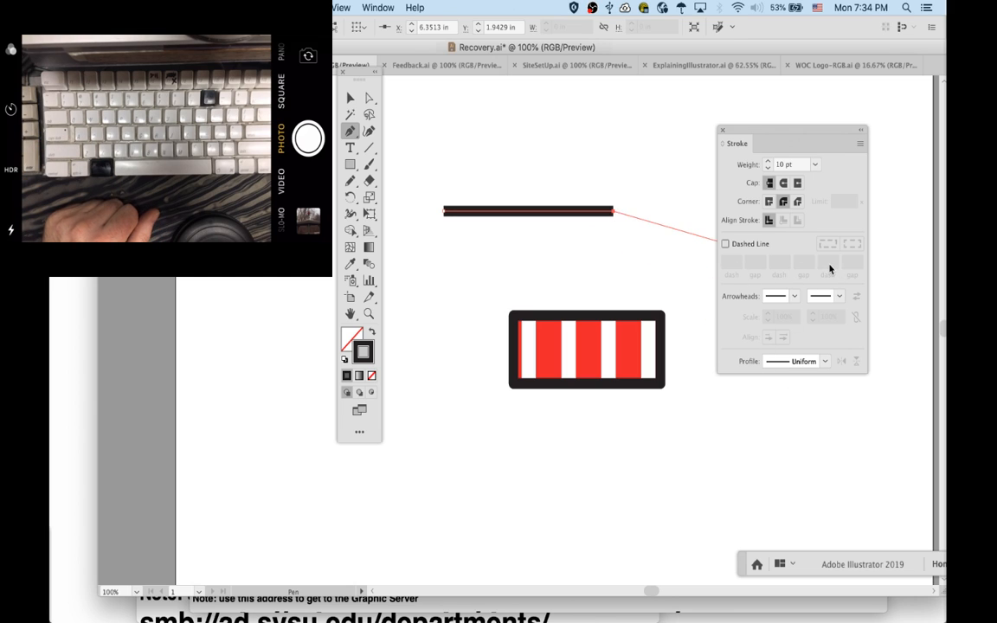
# - Make the line dashed with a 15 pt dash and a 20 pt gap, and deselect it
pyautogui.click(725, 244)
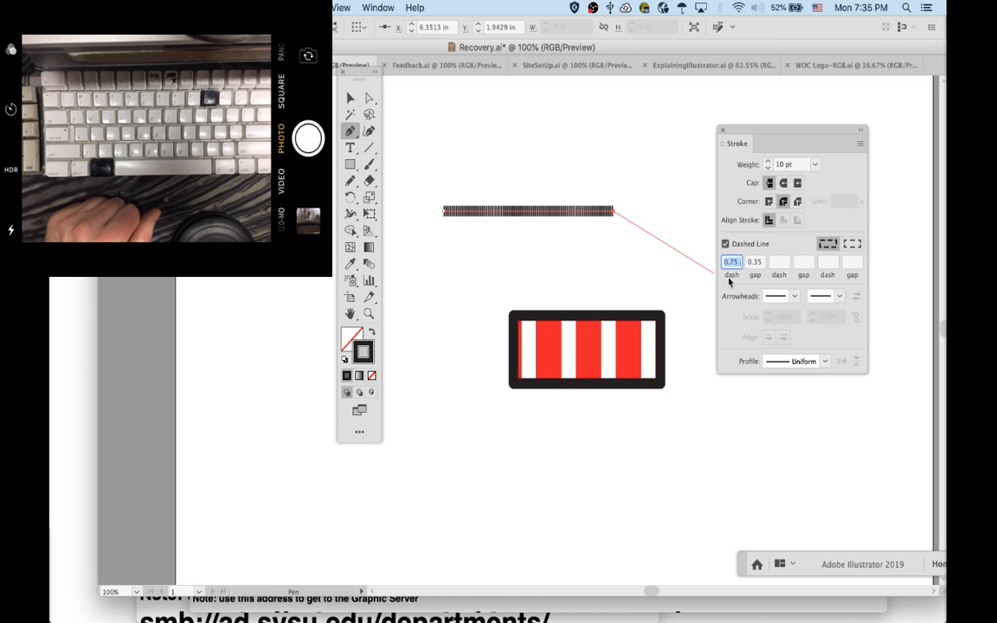
pyautogui.click(754, 261)
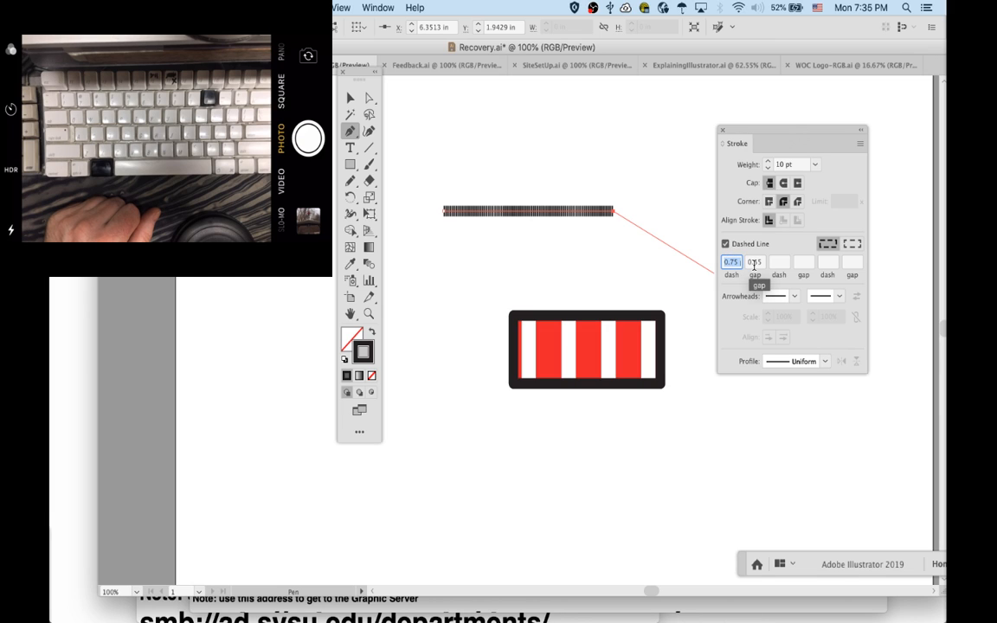
pyautogui.write('1pt')
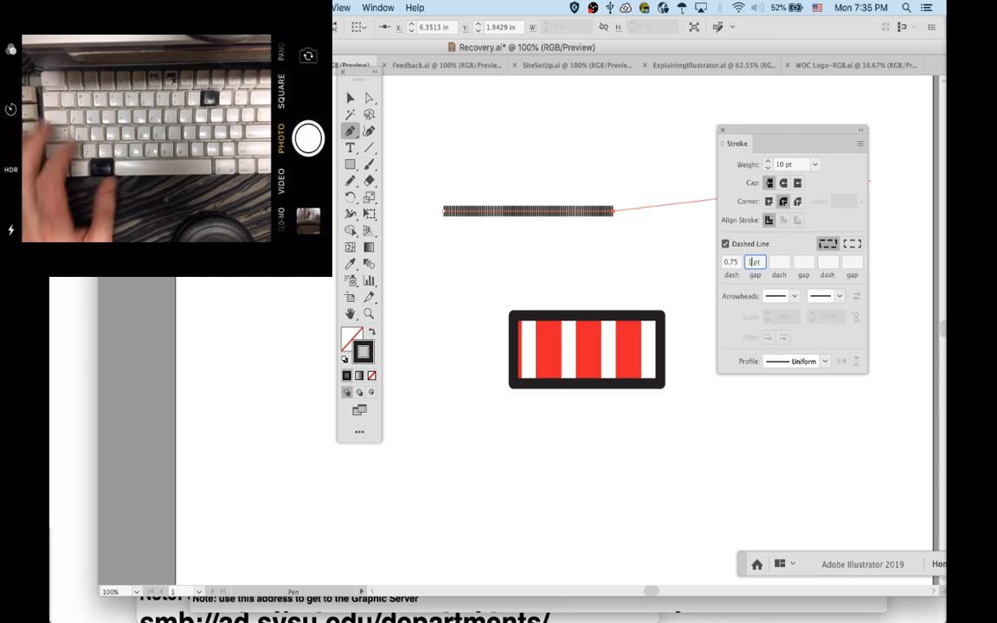
pyautogui.press('Tab')
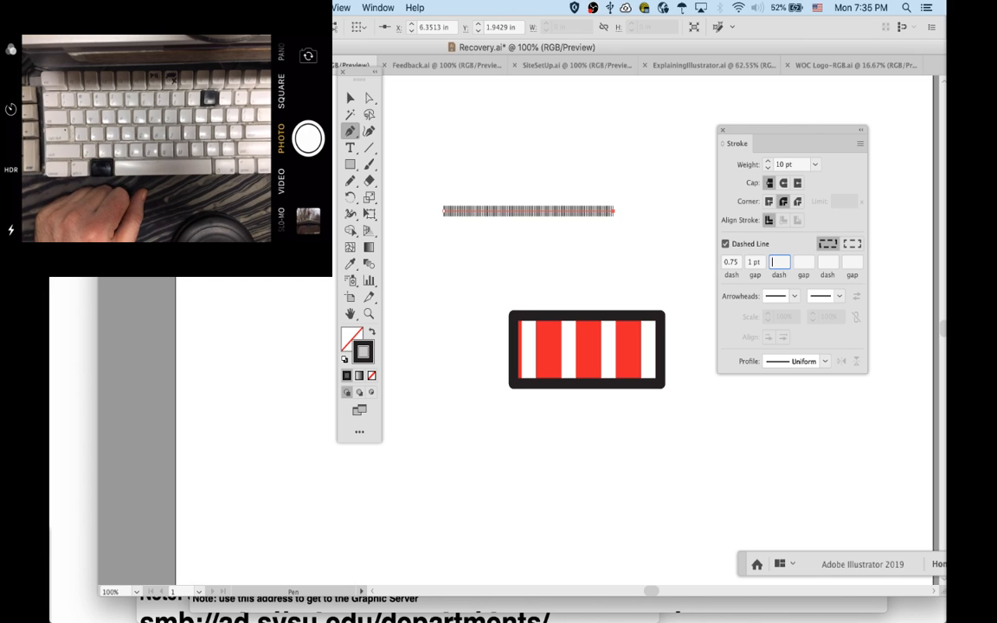
pyautogui.doubleClick(728, 262)
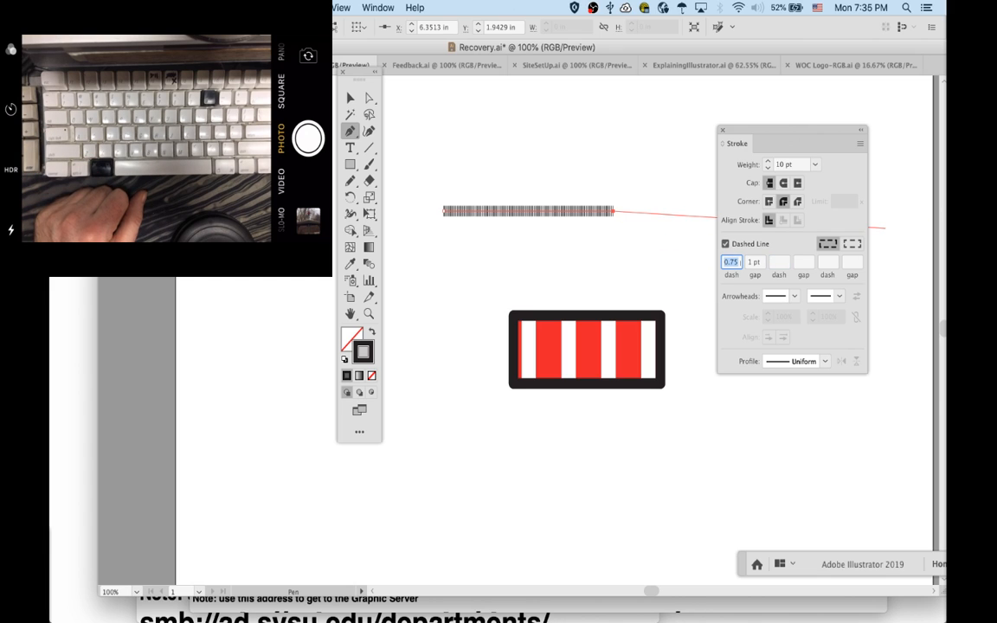
pyautogui.write('15')
pyautogui.press('Tab')
pyautogui.write('20')
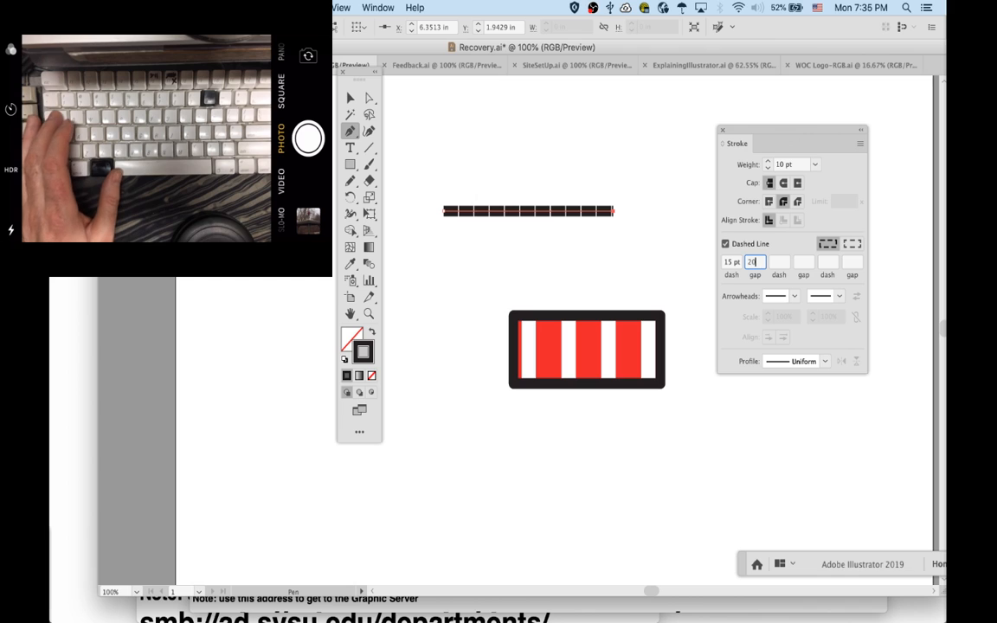
pyautogui.press('Tab')
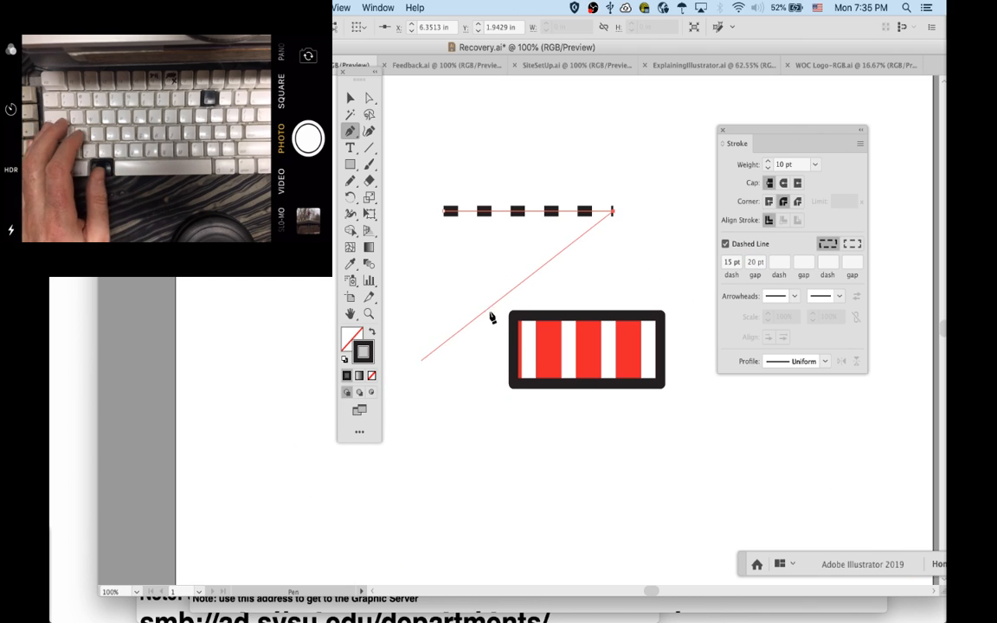
pyautogui.keyDown('super'); pyautogui.click(536, 246); pyautogui.keyUp('super')
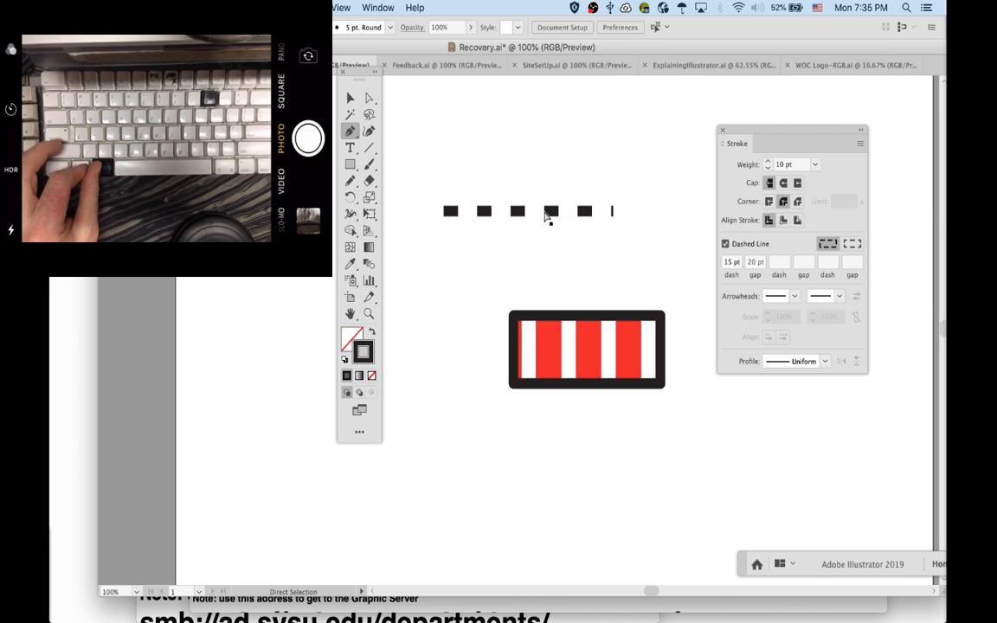
# - Select the dashed line again and add the Arrow 1 arrowhead to its start point
pyautogui.keyDown('super'); pyautogui.click(546, 213); pyautogui.keyUp('super')
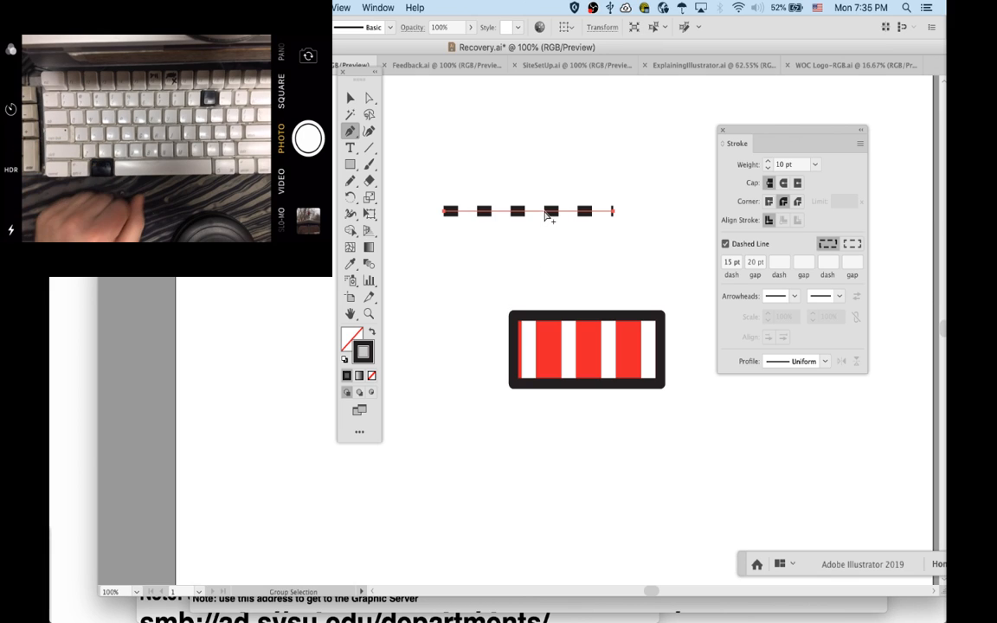
pyautogui.click(791, 297)
pyautogui.click(752, 342)
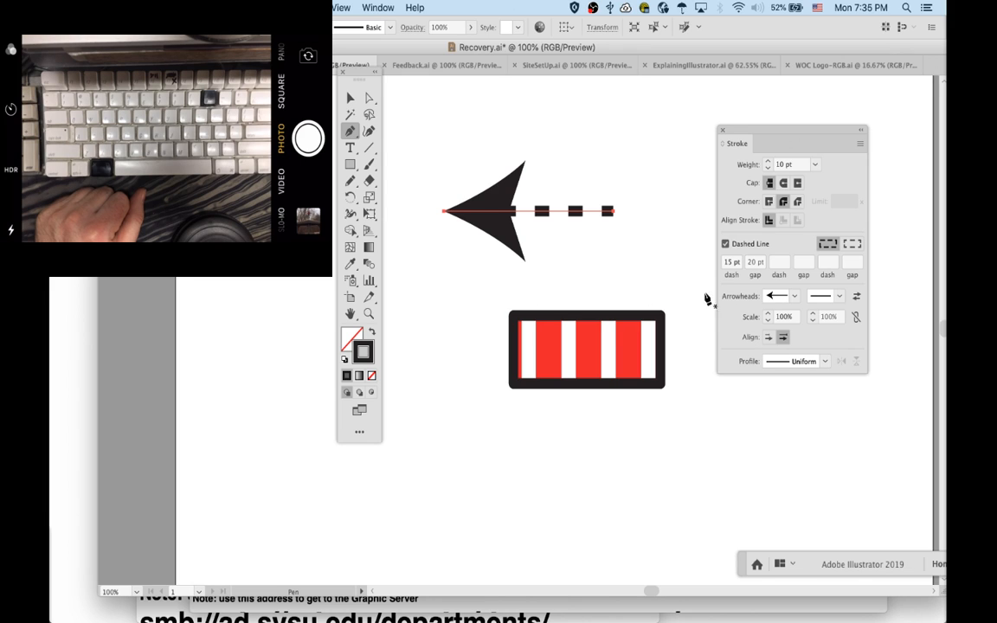
# - Scale the dashed line's start arrowhead down to 40%
pyautogui.click(768, 321)
pyautogui.click(768, 321)
pyautogui.click(768, 321)
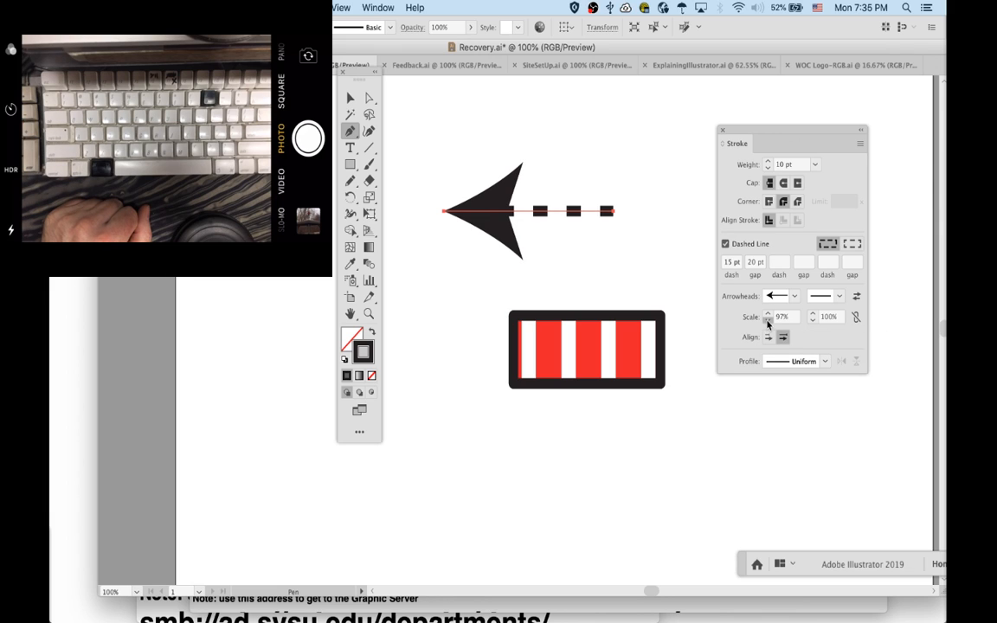
pyautogui.click(768, 321)
pyautogui.click(768, 321)
pyautogui.click(768, 321)
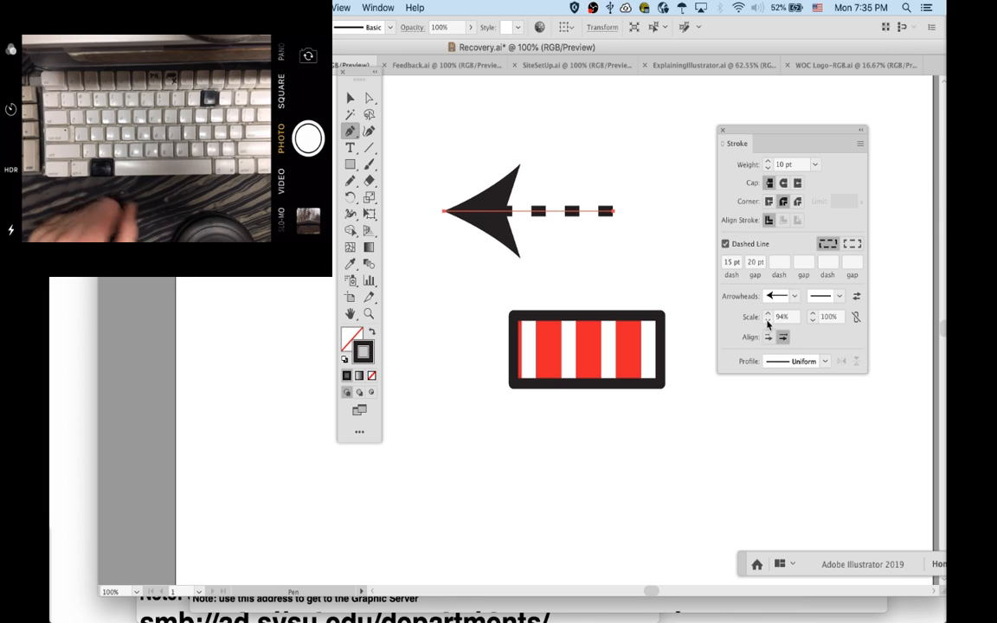
pyautogui.keyDown('shift'); pyautogui.click(767, 321); pyautogui.keyUp('shift')
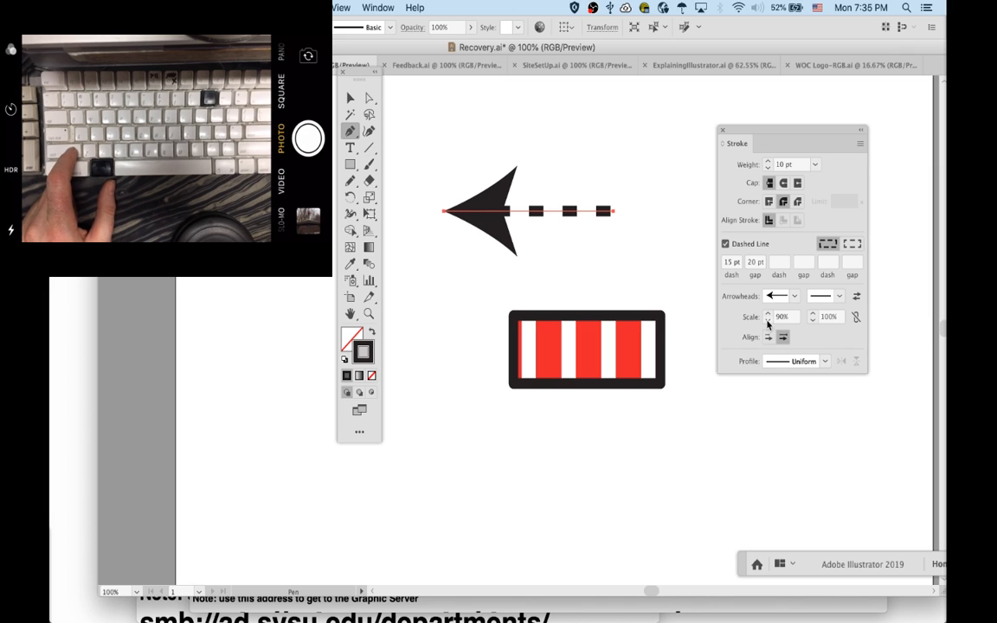
pyautogui.keyDown('shift'); pyautogui.click(767, 321); pyautogui.keyUp('shift')
pyautogui.keyDown('shift'); pyautogui.click(768, 321); pyautogui.keyUp('shift')
pyautogui.keyDown('shift'); pyautogui.click(768, 321); pyautogui.keyUp('shift')
pyautogui.keyDown('shift'); pyautogui.click(768, 321); pyautogui.keyUp('shift')
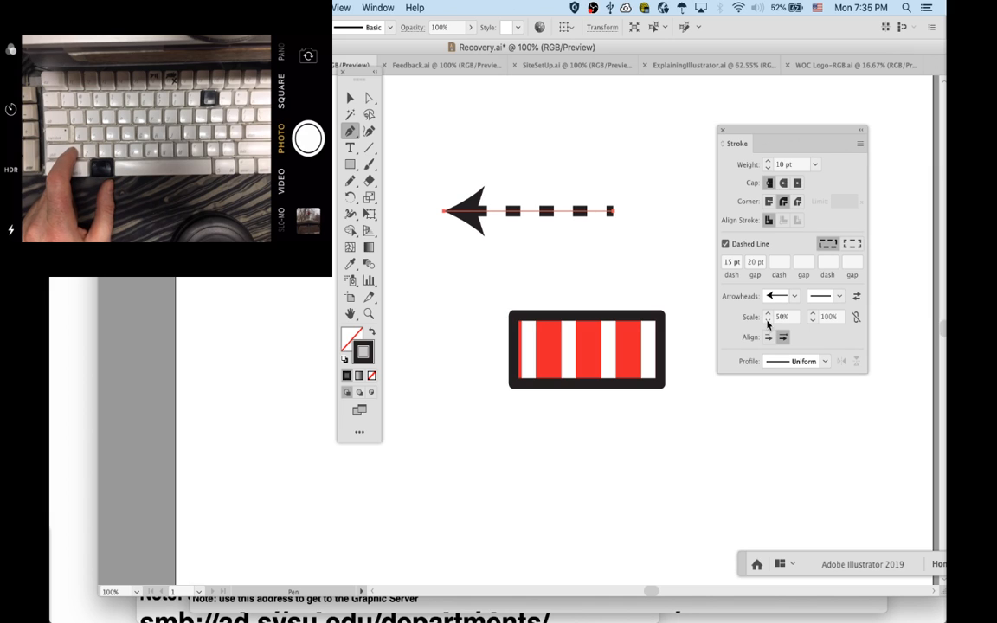
pyautogui.keyDown('shift'); pyautogui.click(768, 322); pyautogui.keyUp('shift')
pyautogui.keyDown('shift'); pyautogui.click(768, 321); pyautogui.keyUp('shift')
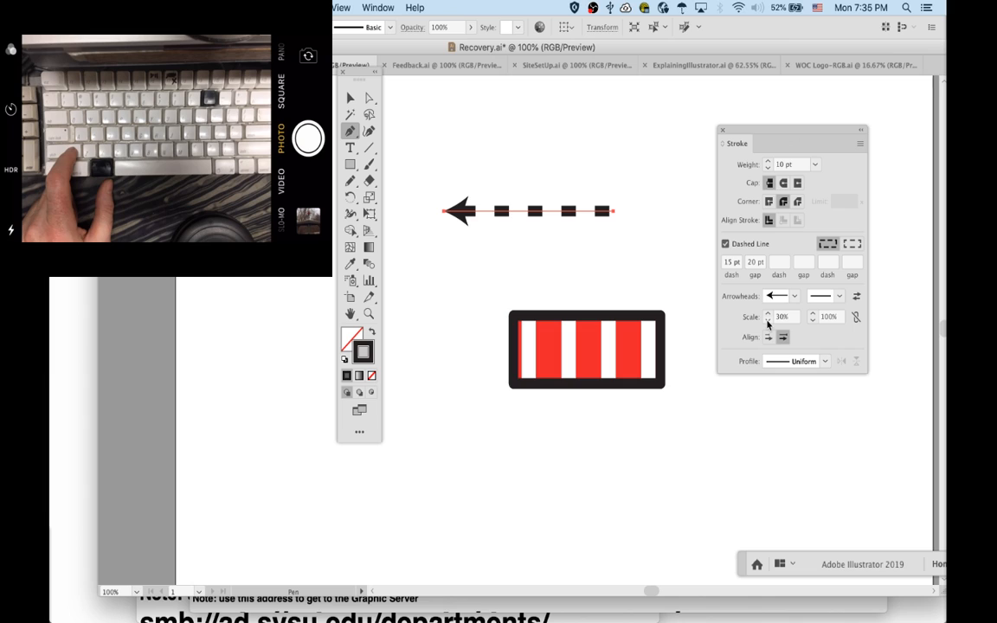
pyautogui.keyDown('shift'); pyautogui.click(768, 314); pyautogui.keyUp('shift')
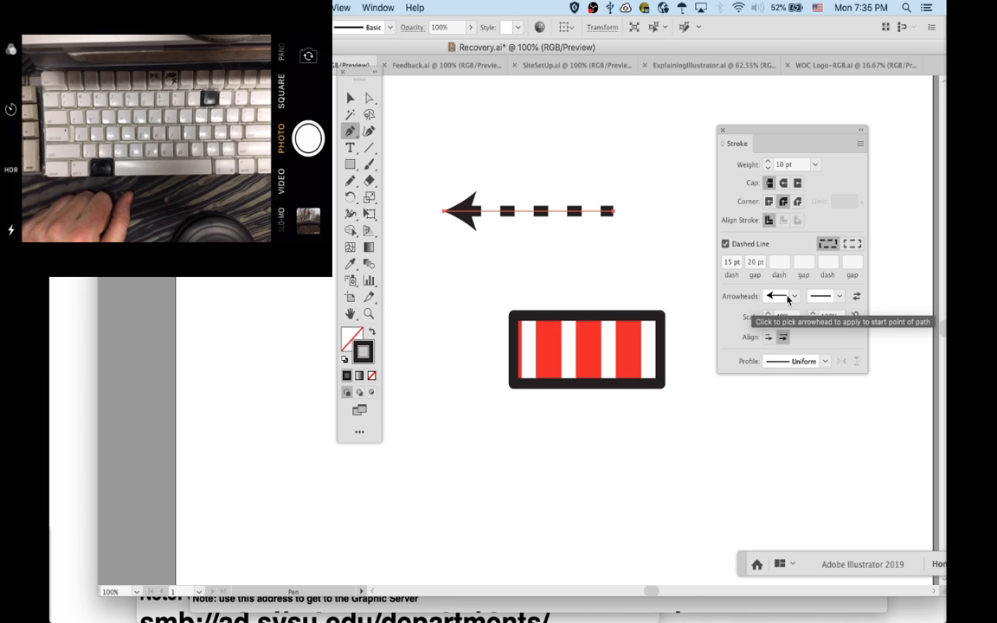
# - Change the dashed line's start arrowhead to Arrow 6 and add the square Arrow 22 to its end point
pyautogui.click(793, 297)
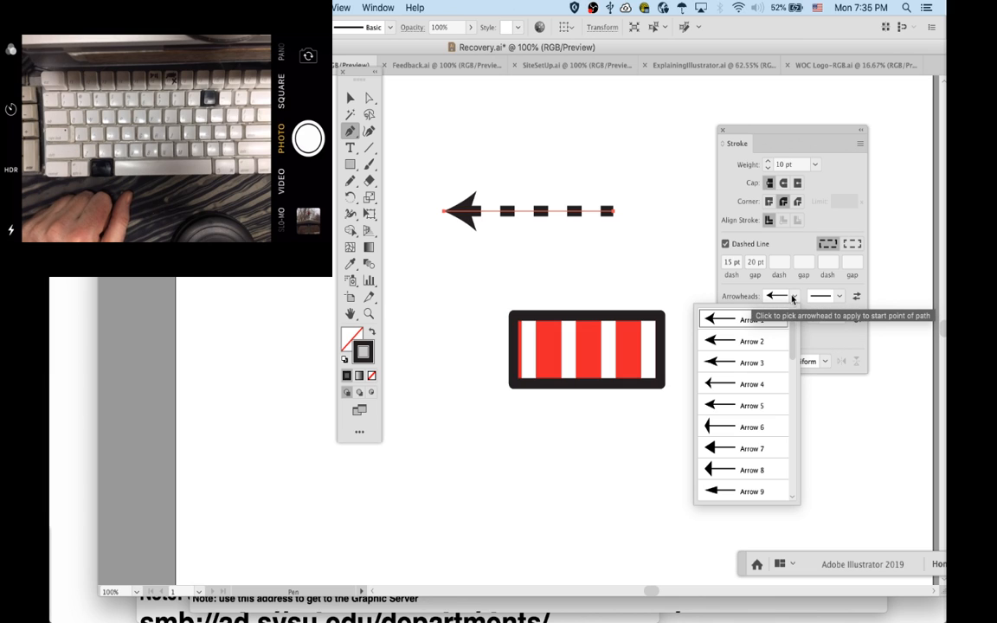
pyautogui.click(762, 428)
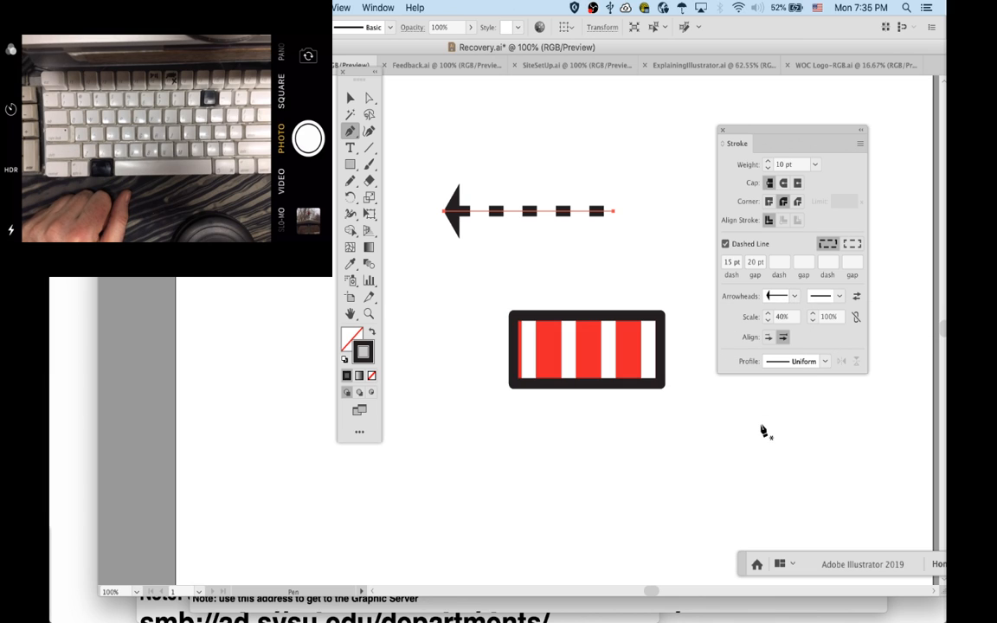
pyautogui.click(838, 298)
pyautogui.scroll(-8, 798, 394)
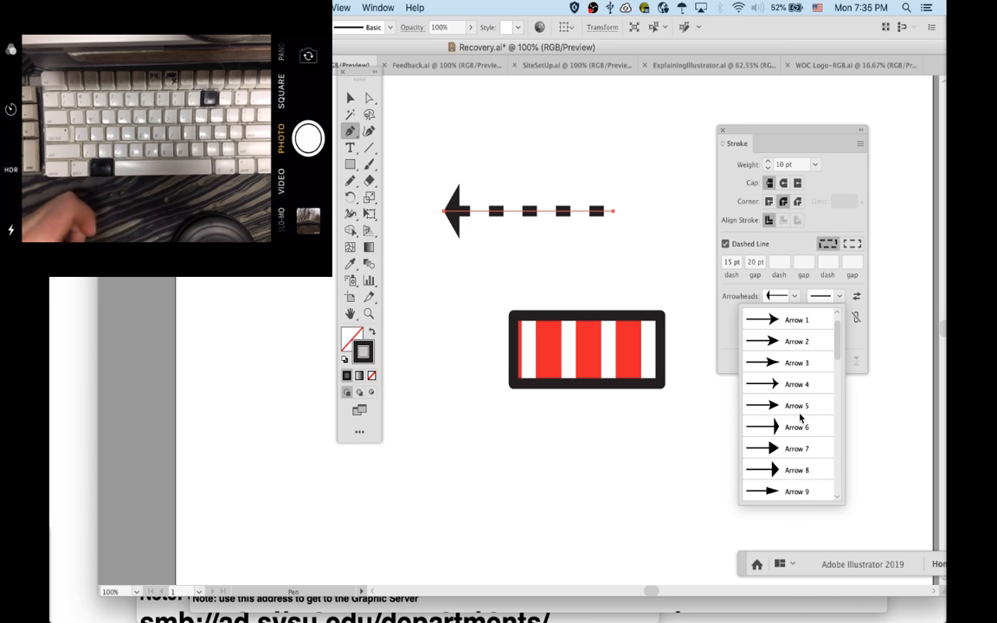
pyautogui.scroll(-3, 801, 418)
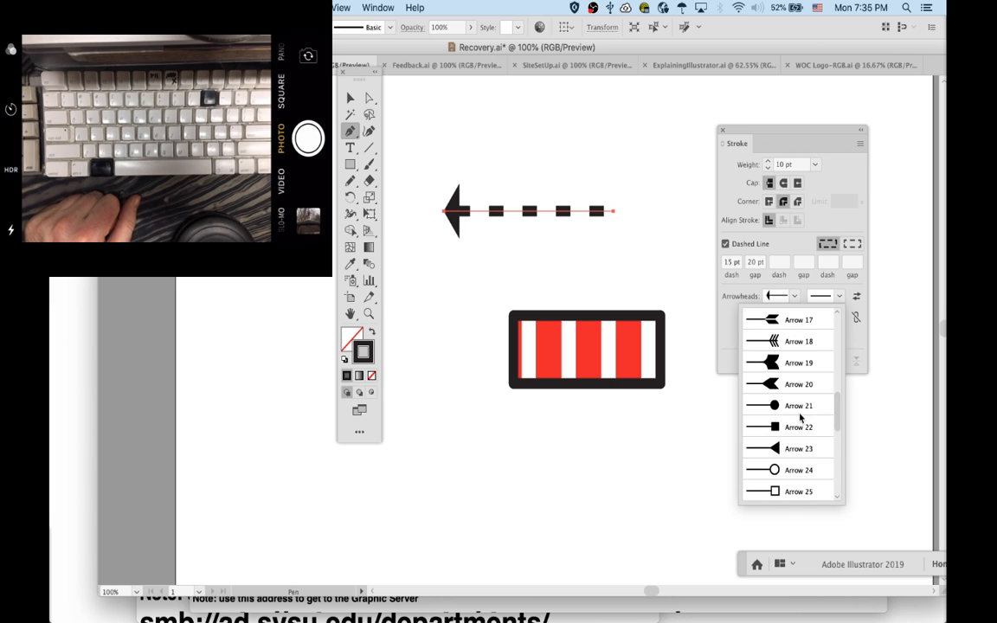
pyautogui.click(794, 428)
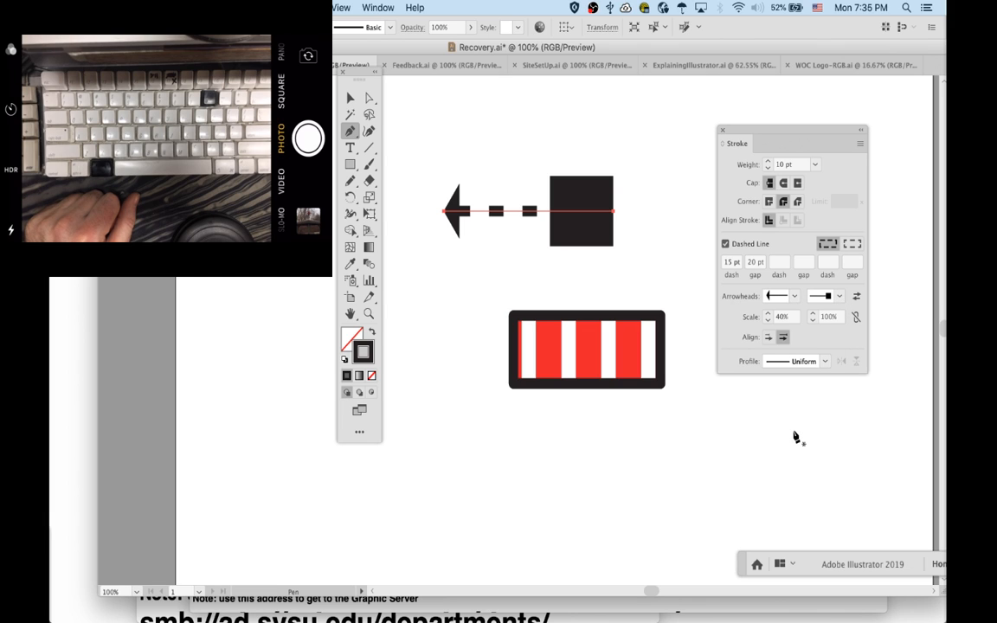
# - Scale the line's square end arrowhead to 40%, and deselect the line
pyautogui.click(813, 320)
pyautogui.click(812, 320)
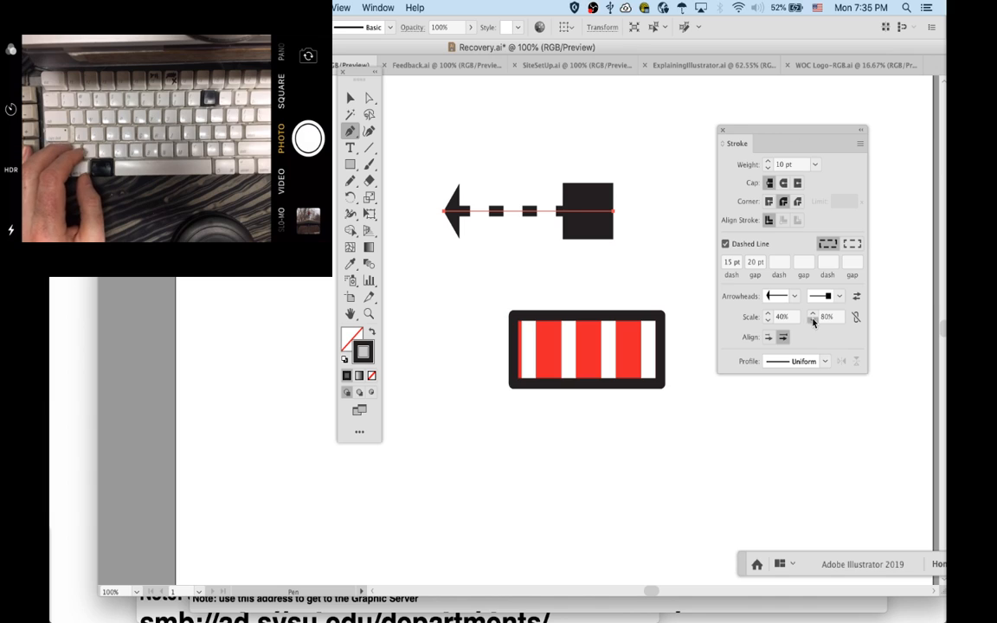
pyautogui.click(812, 321)
pyautogui.click(813, 320)
pyautogui.click(813, 320)
pyautogui.click(812, 321)
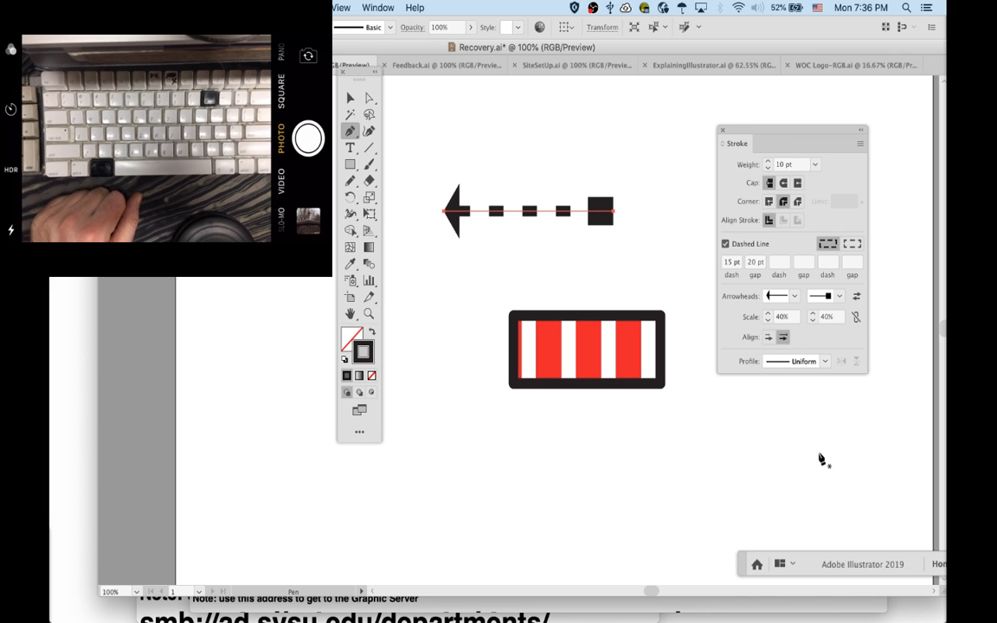
pyautogui.press('super+shift+a')
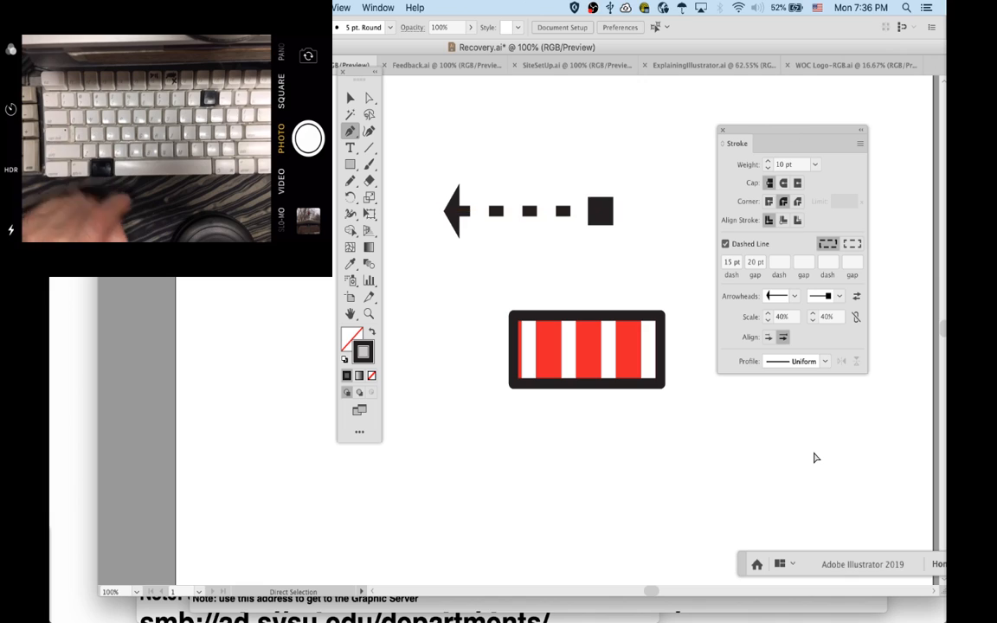